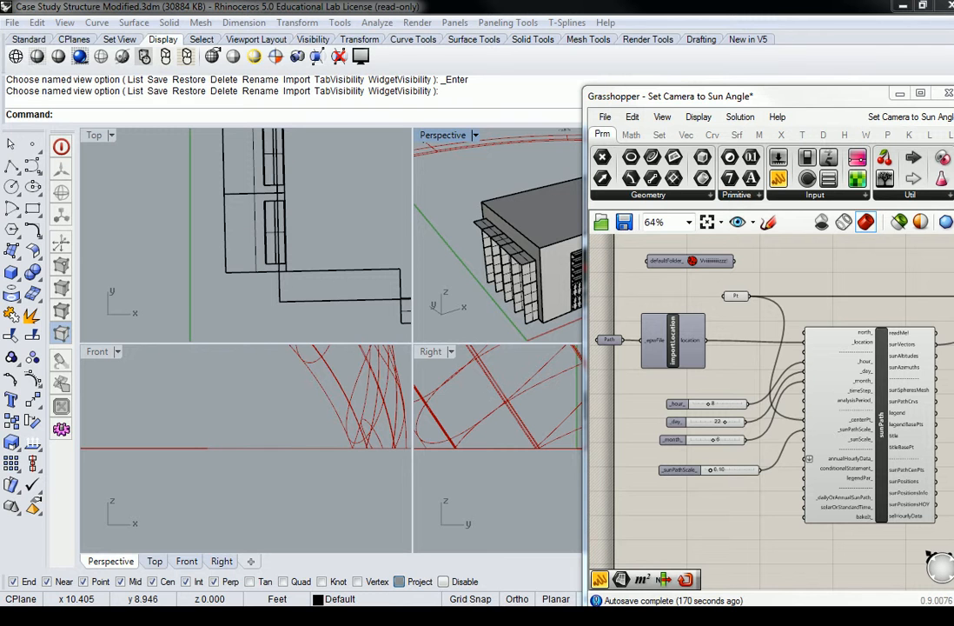
Set the hour slider feeding the sunPath component to 5.
right_drag(844, 286, 641, 309)
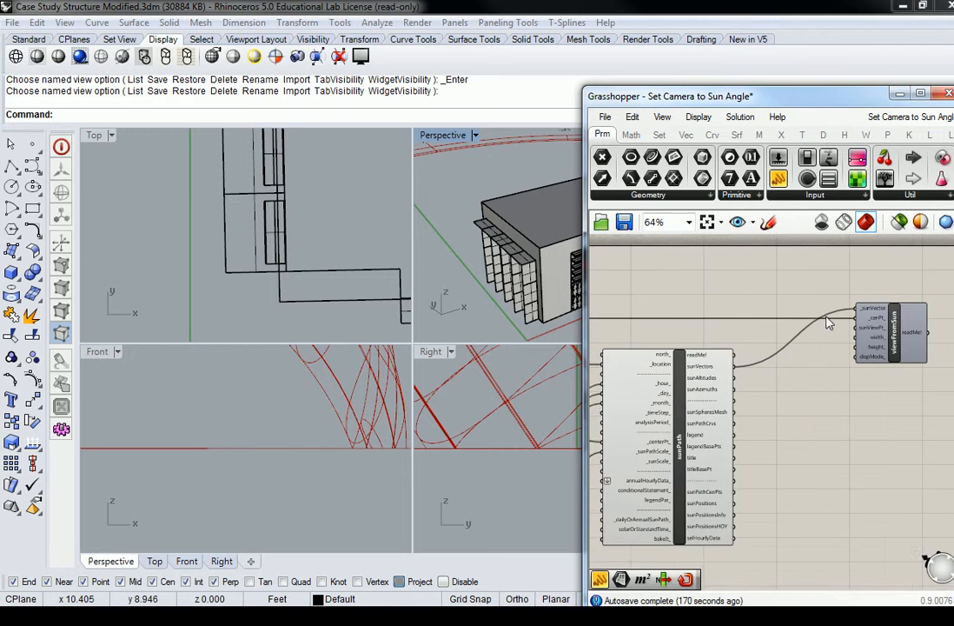
right_drag(855, 330, 789, 339)
right_drag(669, 308, 886, 294)
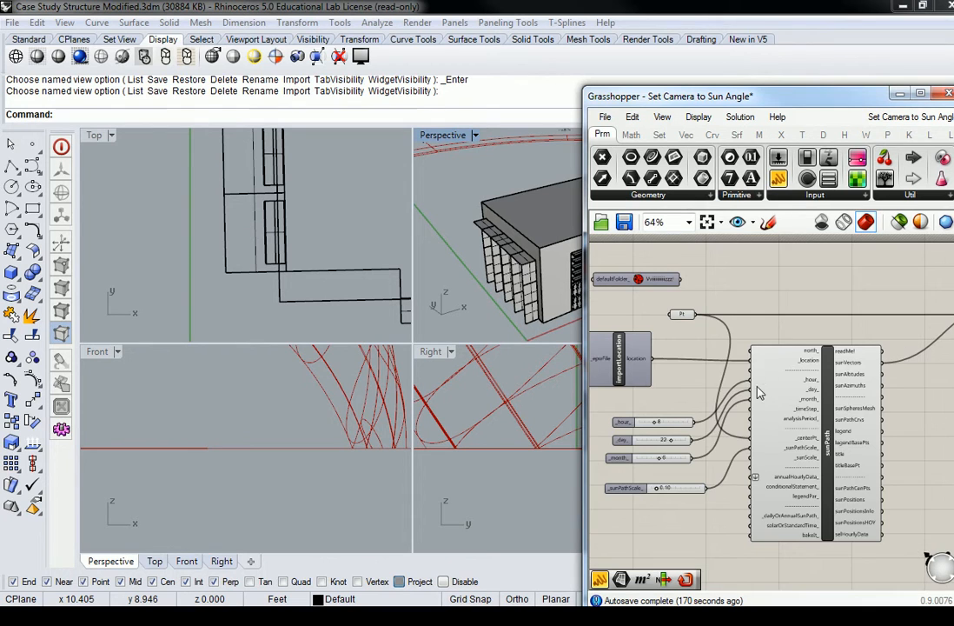
scroll(708, 415, up, 5)
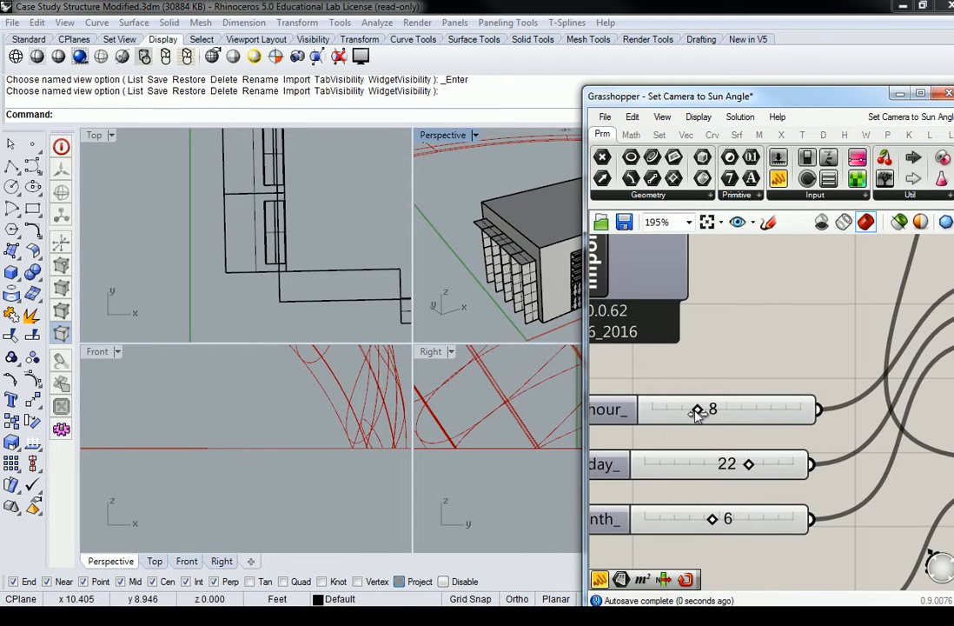
drag(690, 416, 681, 410)
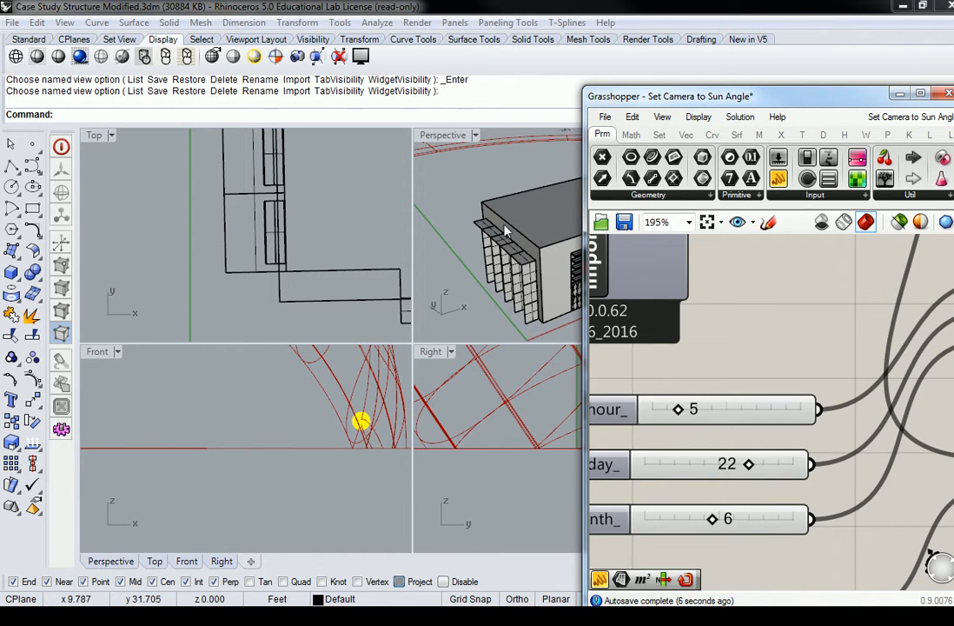
Bring up the viewFromSun viewport and examine the building, its shading devices and the sun path at several distances.
drag(695, 604, 205, 95)
drag(380, 293, 695, 576)
scroll(376, 324, up, 5)
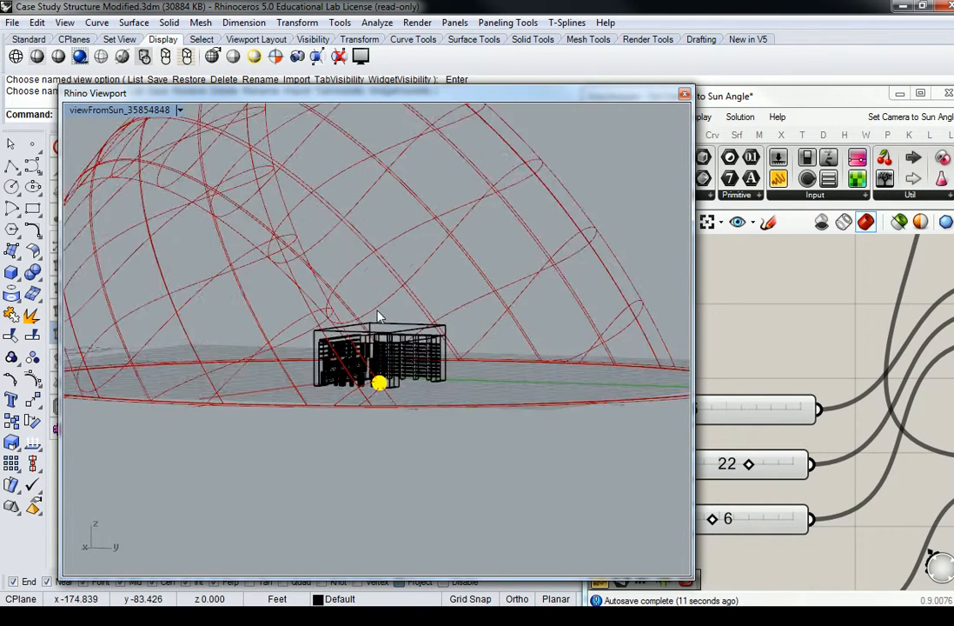
scroll(377, 316, down, 8)
scroll(356, 241, up, 5)
scroll(386, 374, up, 3)
scroll(379, 375, down, 5)
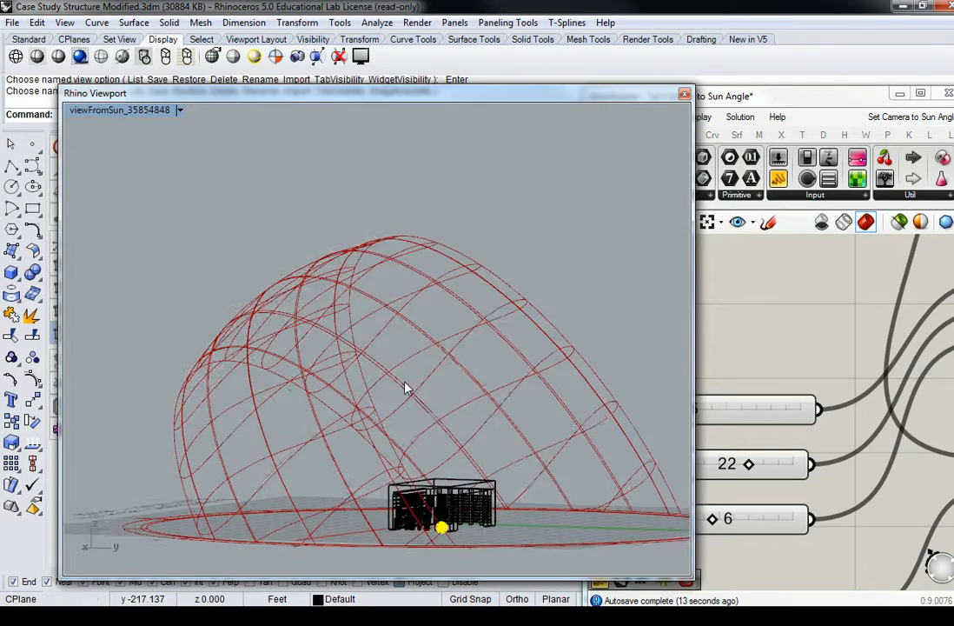
scroll(425, 417, up, 2)
scroll(391, 488, up, 2)
scroll(393, 486, up, 4)
scroll(394, 487, down, 5)
scroll(398, 485, up, 1)
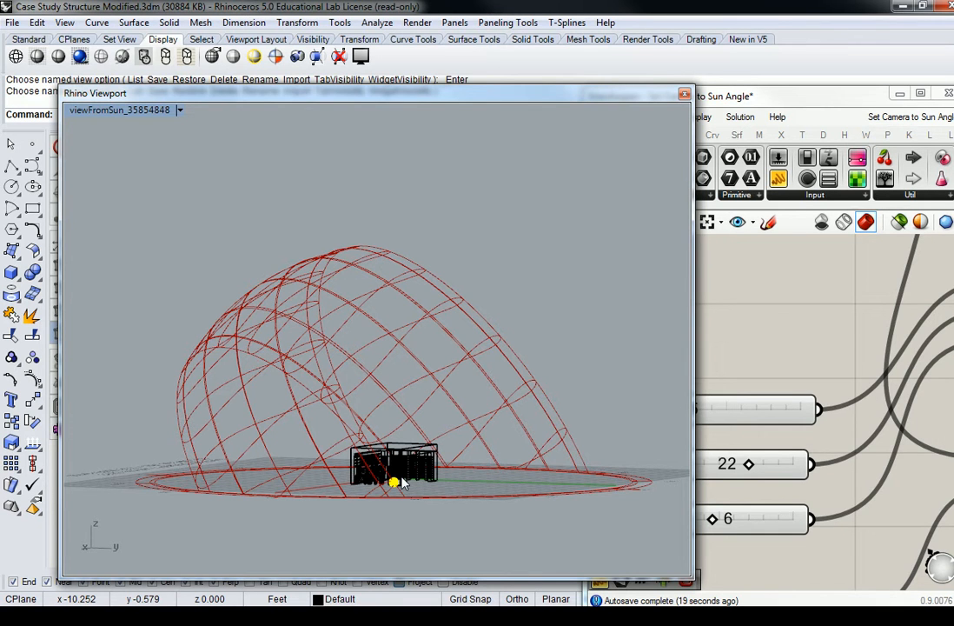
scroll(398, 474, down, 2)
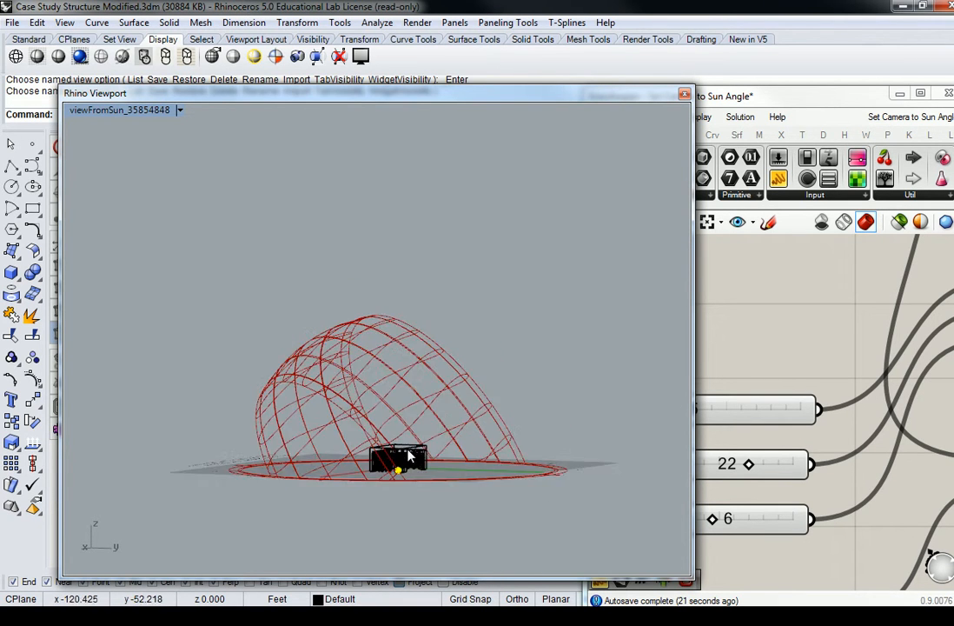
scroll(391, 475, up, 6)
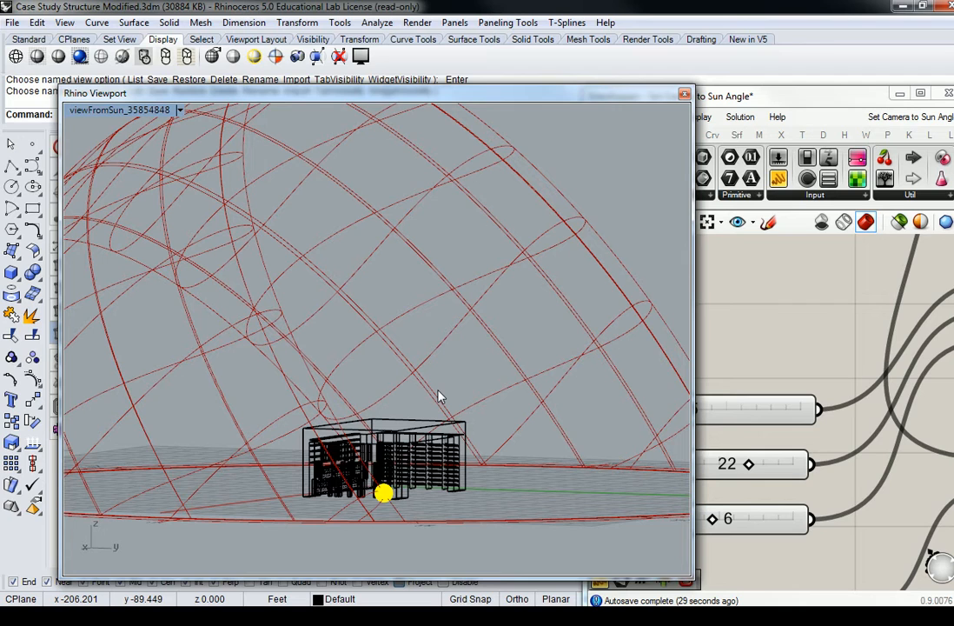
scroll(440, 396, down, 4)
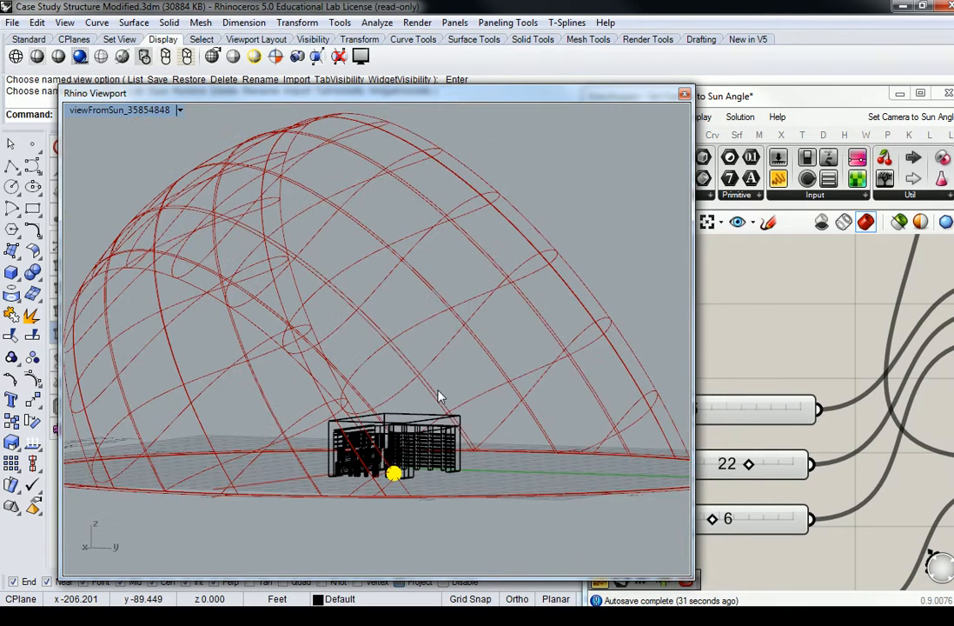
scroll(398, 454, up, 2)
scroll(398, 452, up, 3)
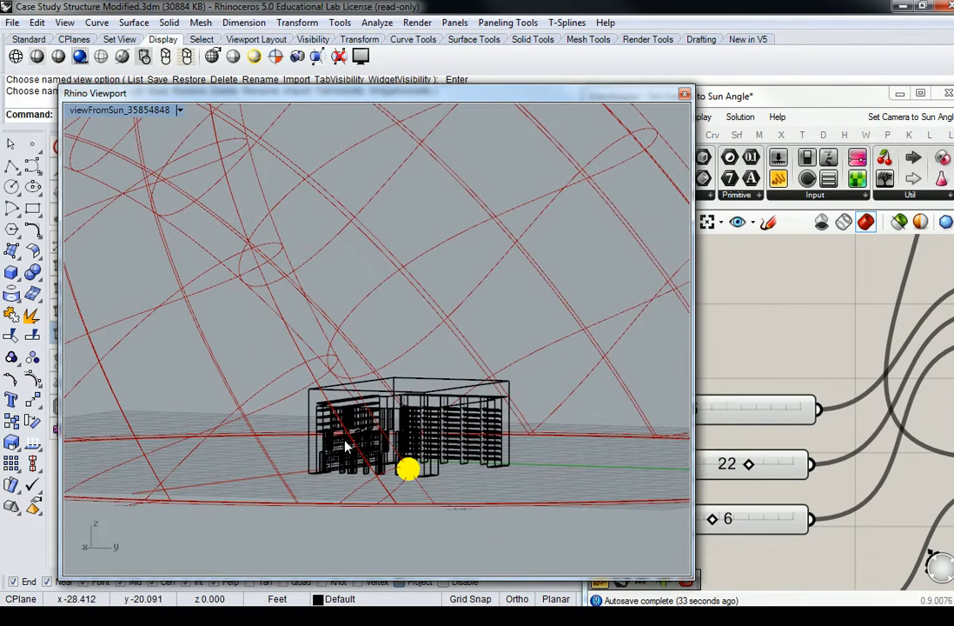
scroll(356, 437, up, 3)
scroll(363, 438, down, 3)
scroll(394, 426, up, 3)
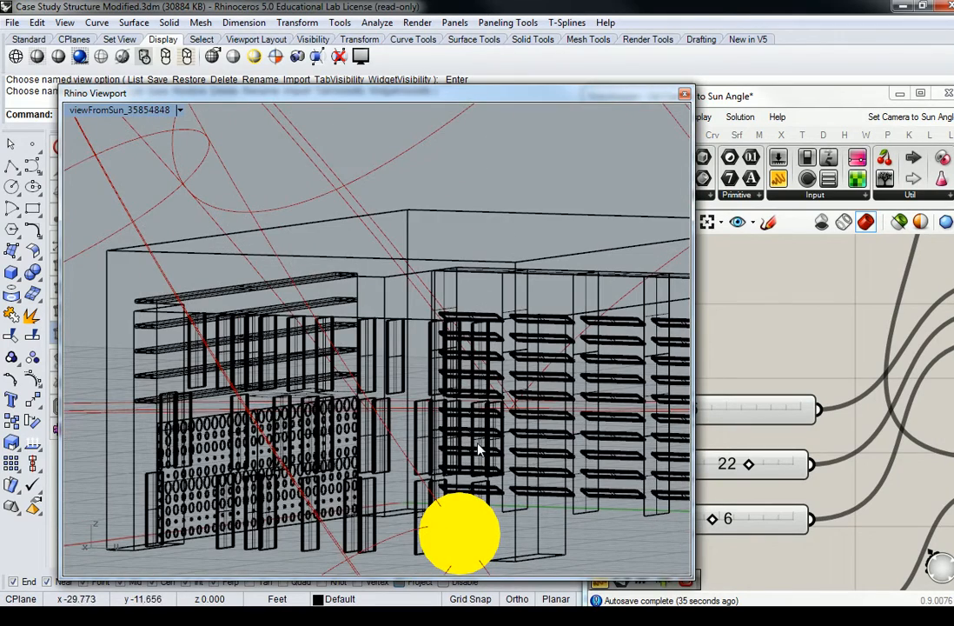
scroll(477, 428, down, 5)
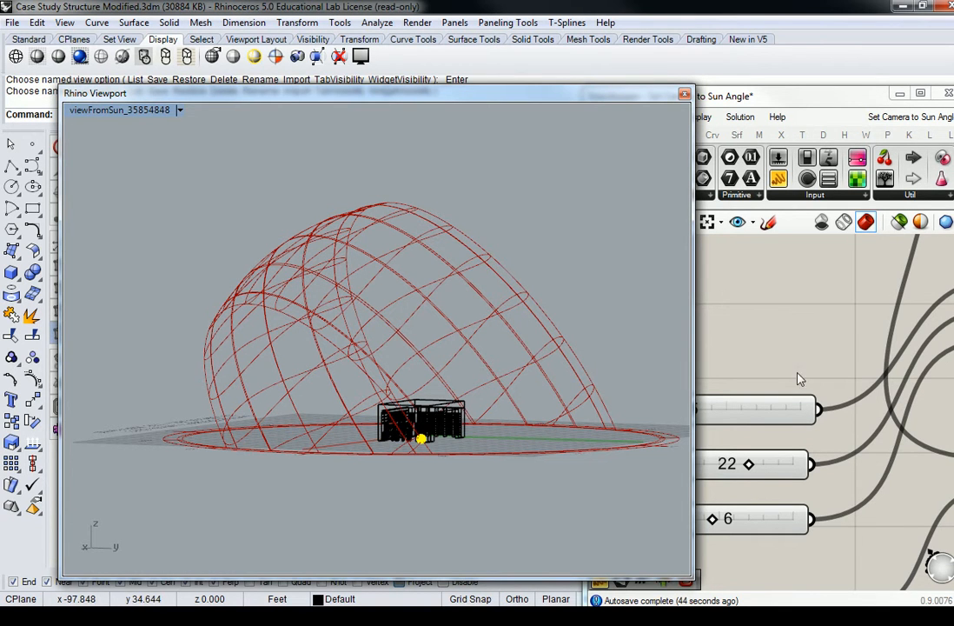
Return to the Grasshopper definition and read the description of the viewFromSun component.
click(838, 294)
scroll(838, 292, down, 5)
right_drag(889, 326, 700, 363)
right_drag(932, 336, 773, 363)
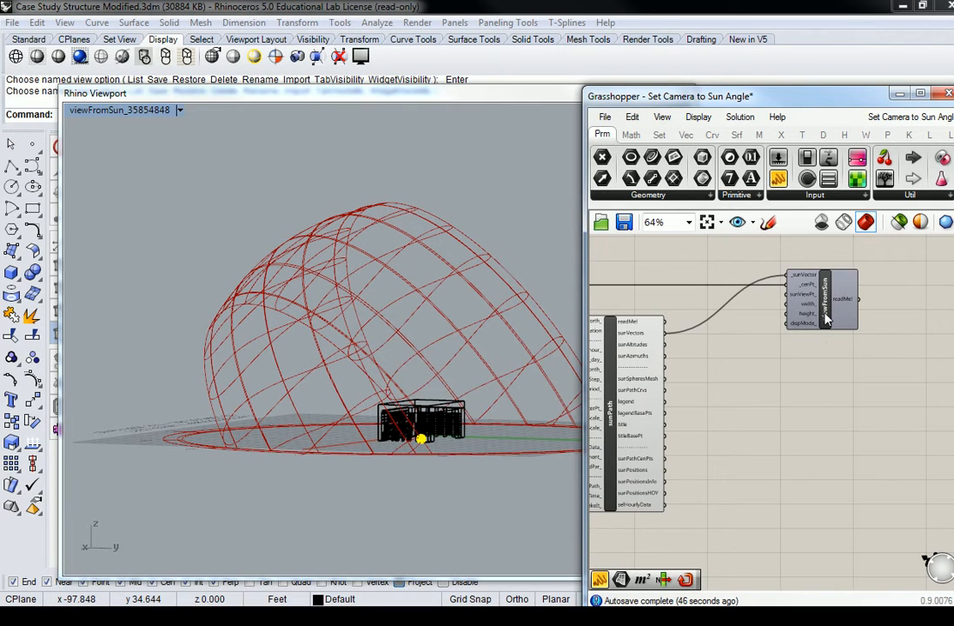
mouse_move(825, 313)
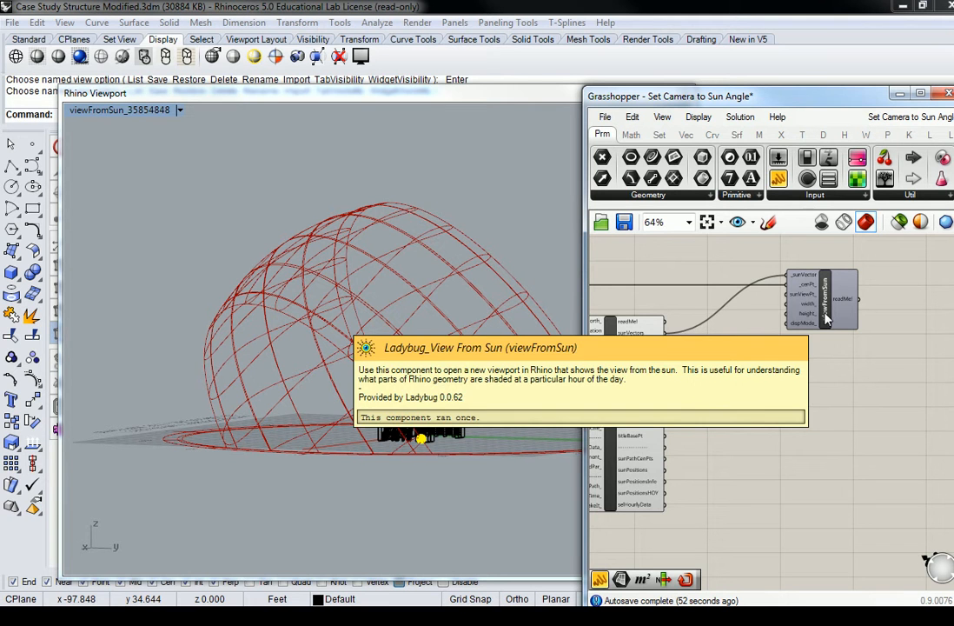
right_drag(671, 405, 745, 403)
click(686, 418)
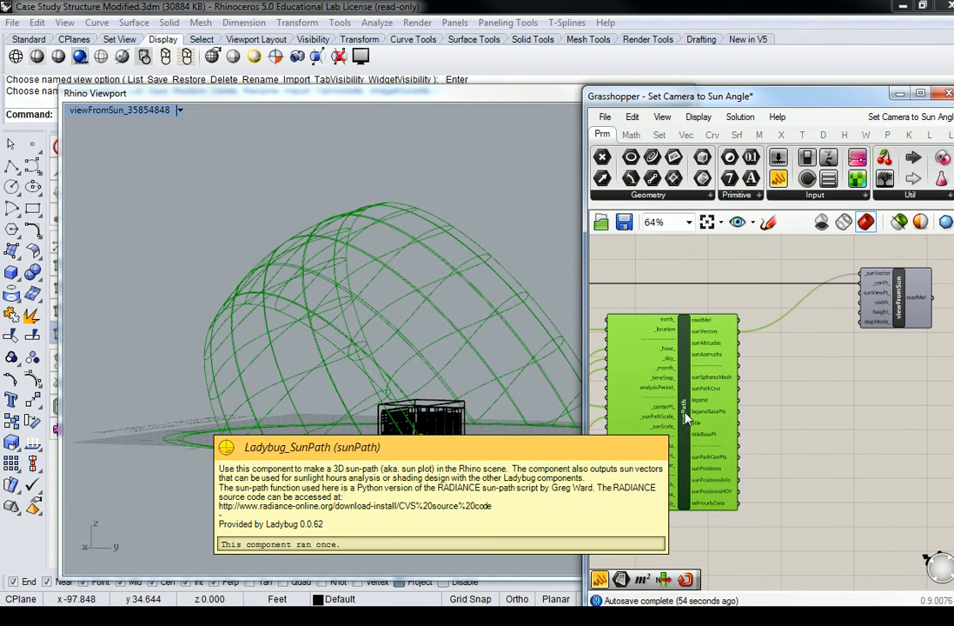
right_click(686, 418)
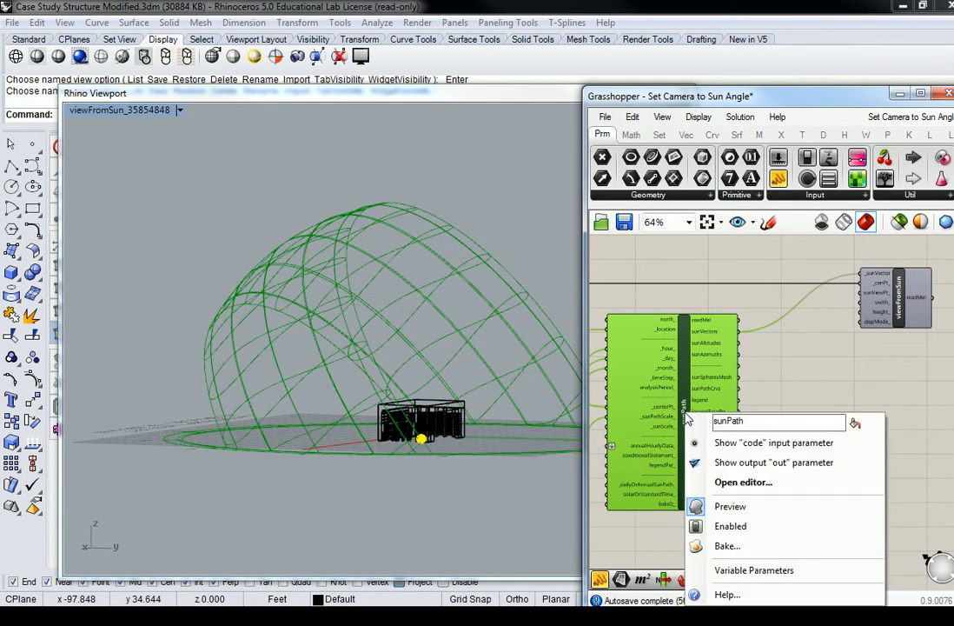
click(739, 547)
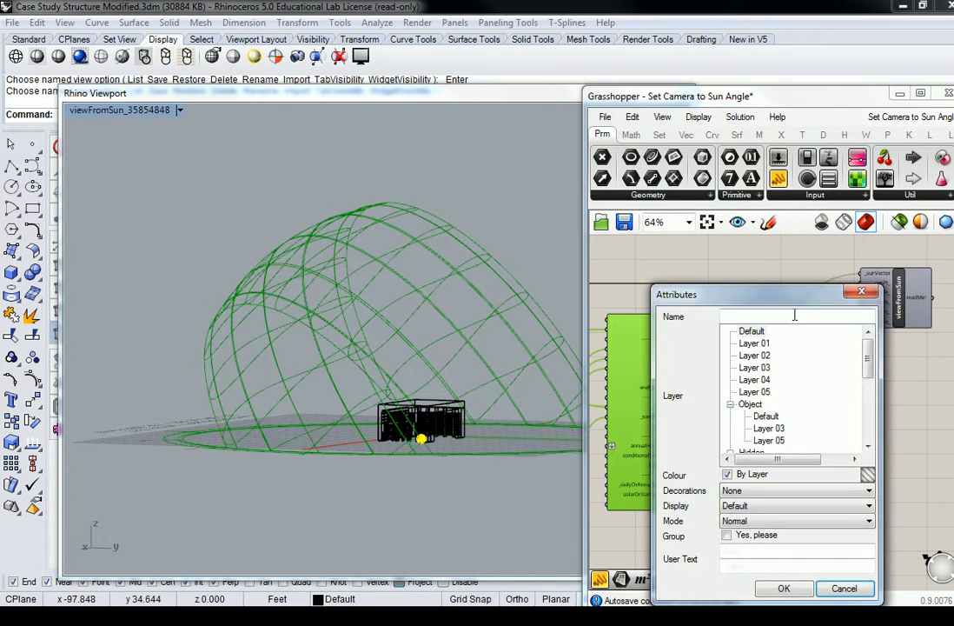
drag(786, 297, 712, 264)
drag(794, 333, 794, 414)
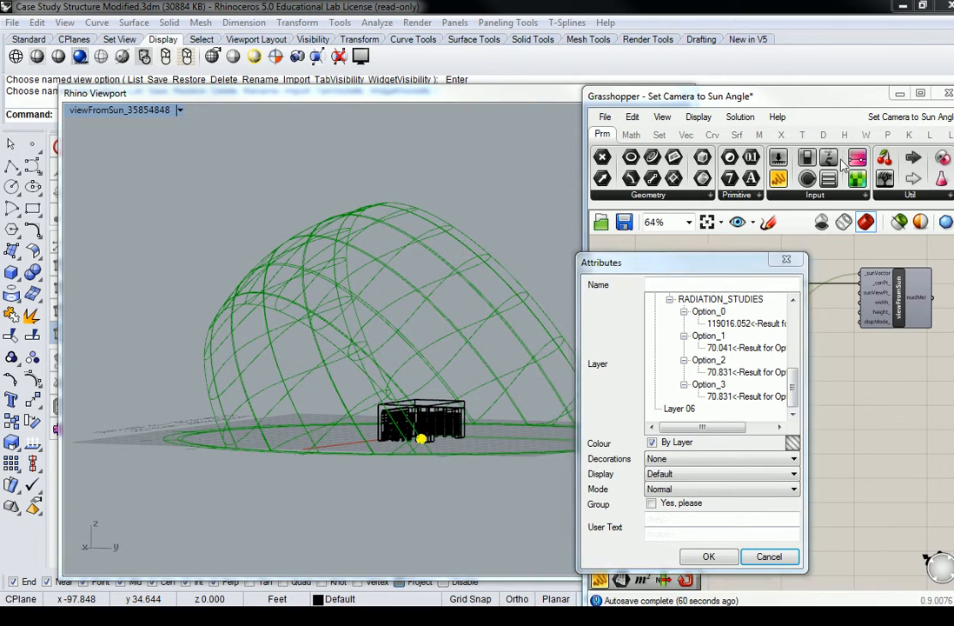
click(787, 259)
Clear the Grasshopper window away from the layer list and create a new layer named Sun Path.
drag(875, 91, 875, 414)
click(831, 144)
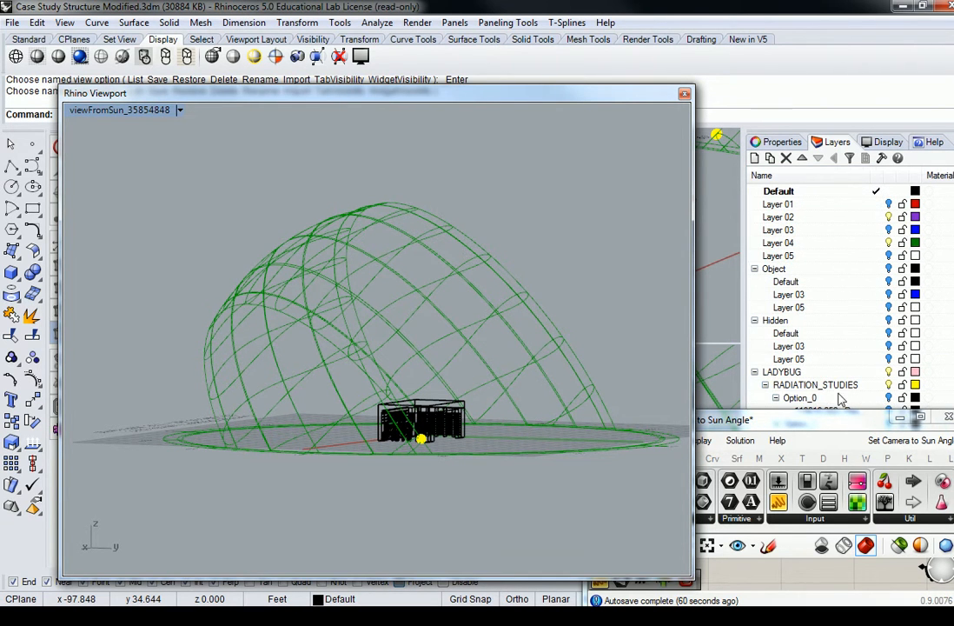
drag(854, 422, 548, 416)
click(791, 515)
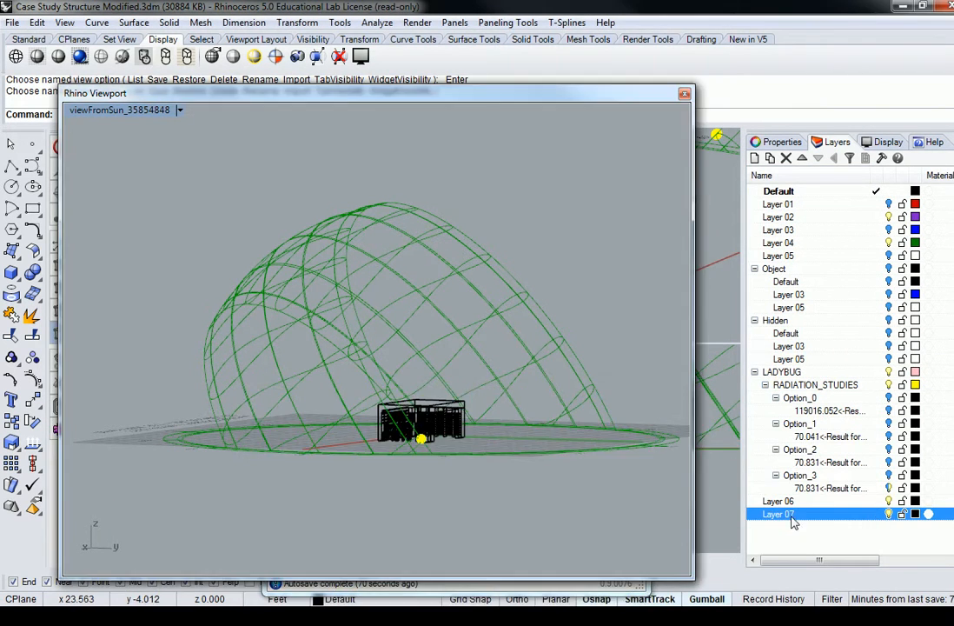
text(Sun Path)
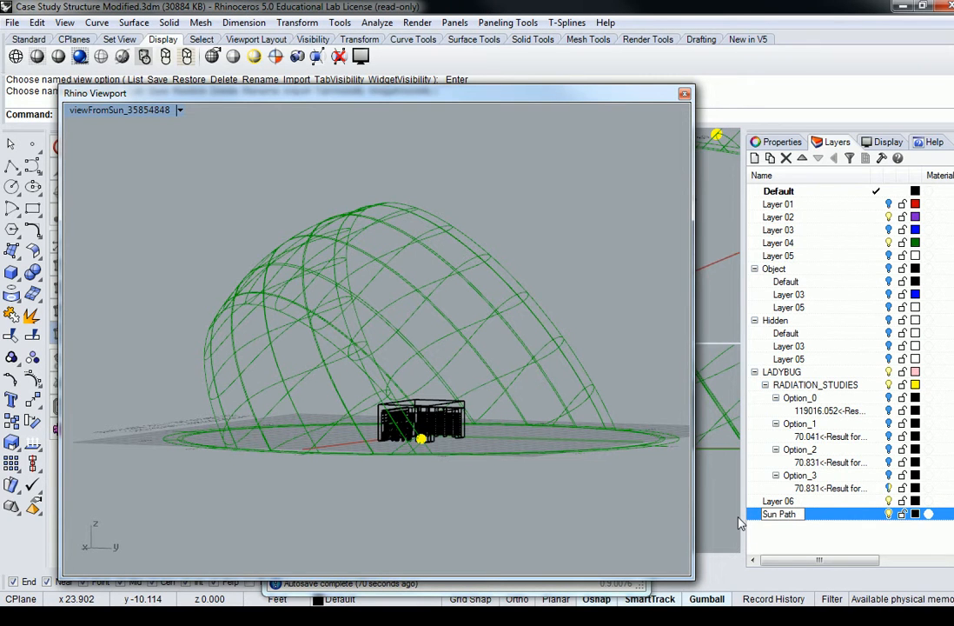
click(788, 551)
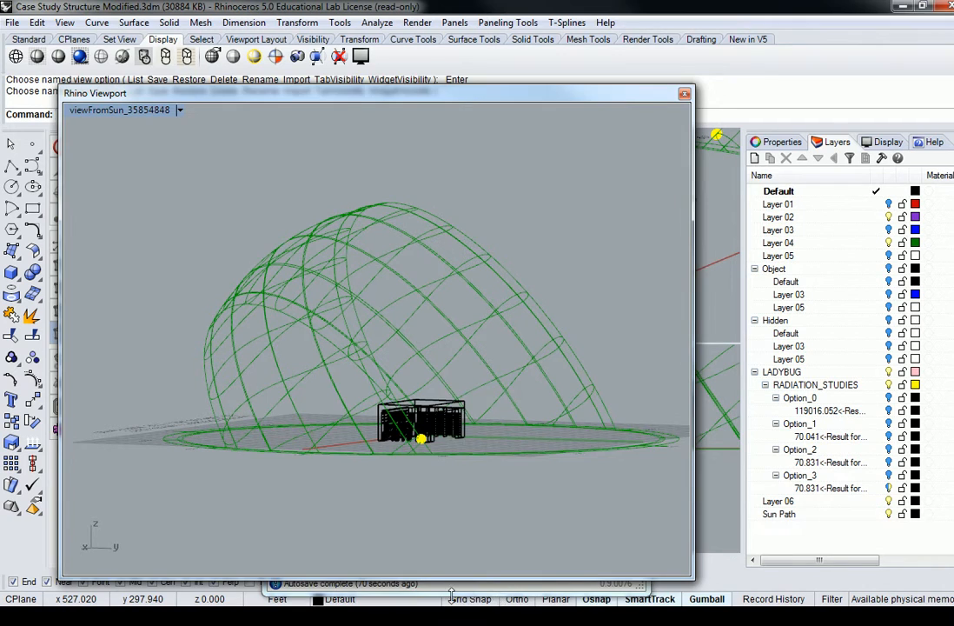
Bring Grasshopper back and bake the sunPath component's geometry onto the Sun Path layer.
click(498, 587)
drag(494, 397, 763, 26)
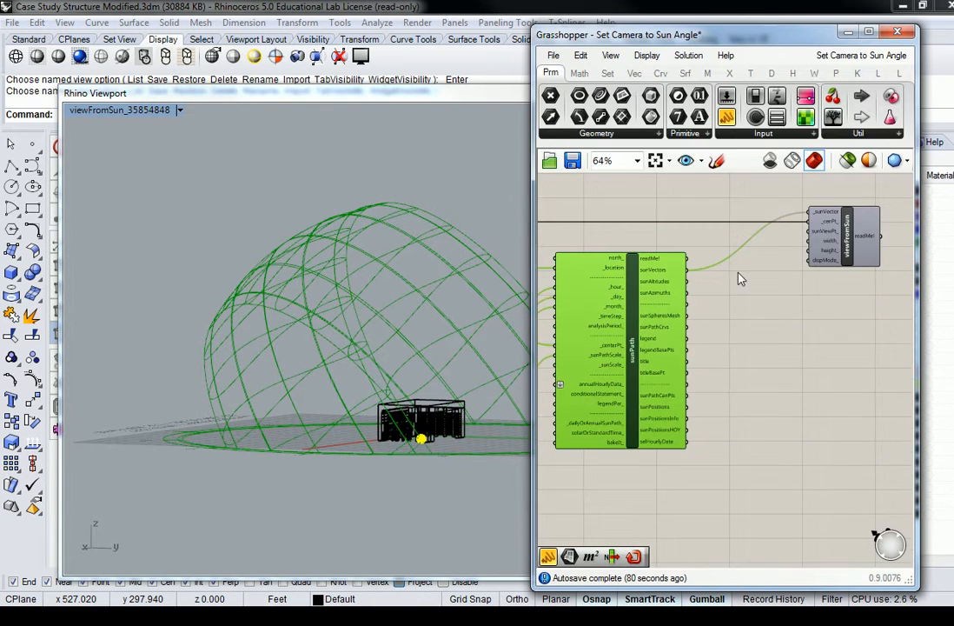
right_click(637, 355)
click(669, 486)
scroll(713, 409, down, 10)
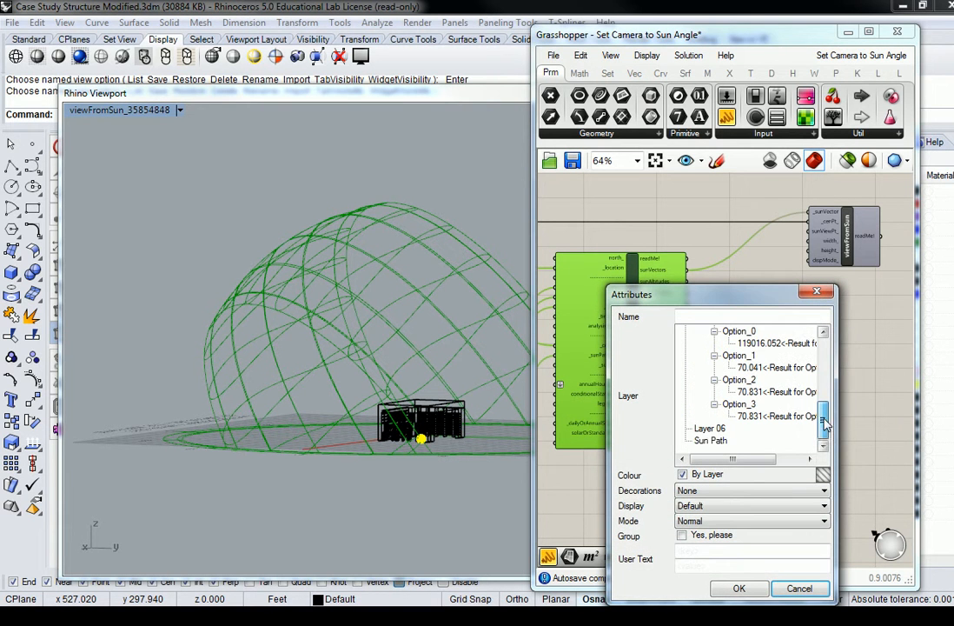
click(711, 440)
click(739, 588)
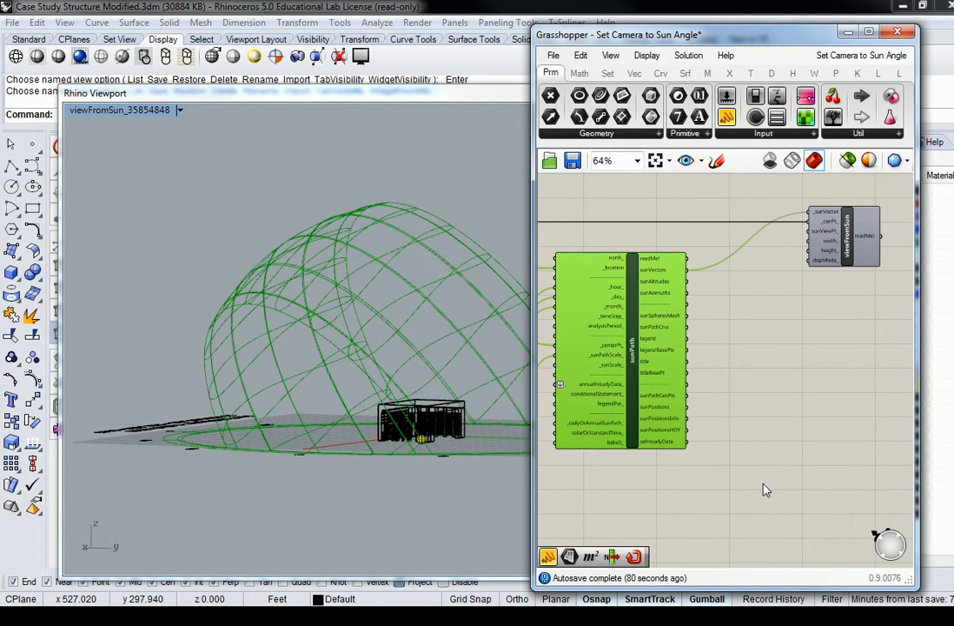
Deselect the sunPath component and turn off its preview.
click(445, 181)
click(801, 328)
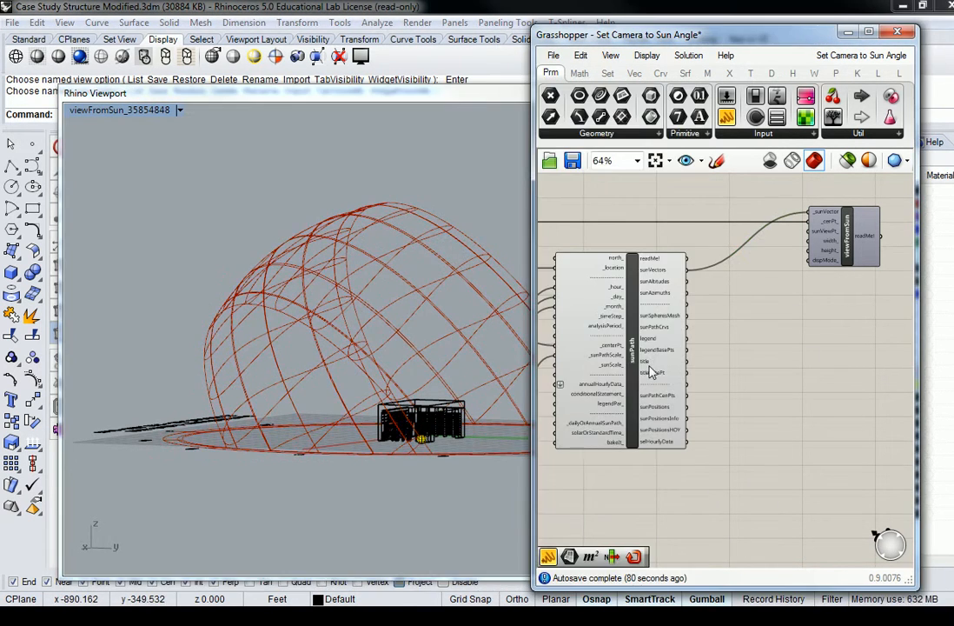
right_click(633, 363)
click(668, 453)
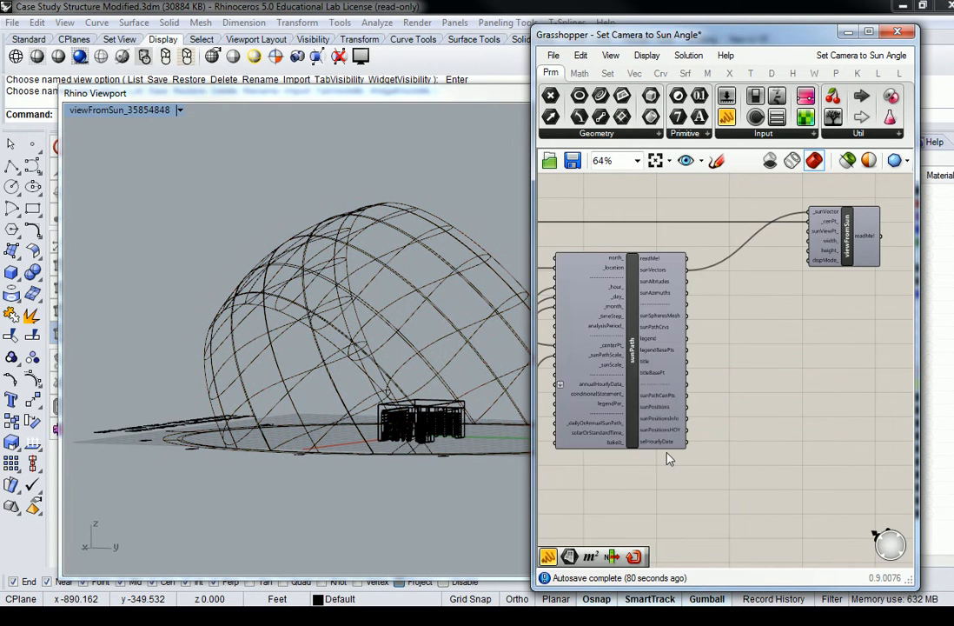
Examine the hour slider feeding the sunPath component, including its limits and current setting.
right_drag(643, 335, 774, 369)
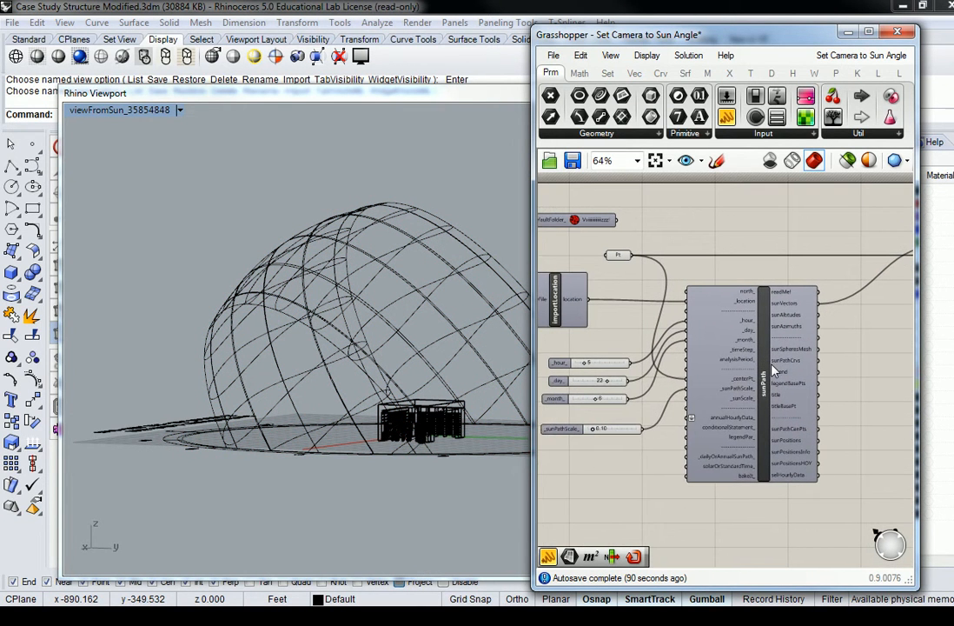
mouse_move(774, 370)
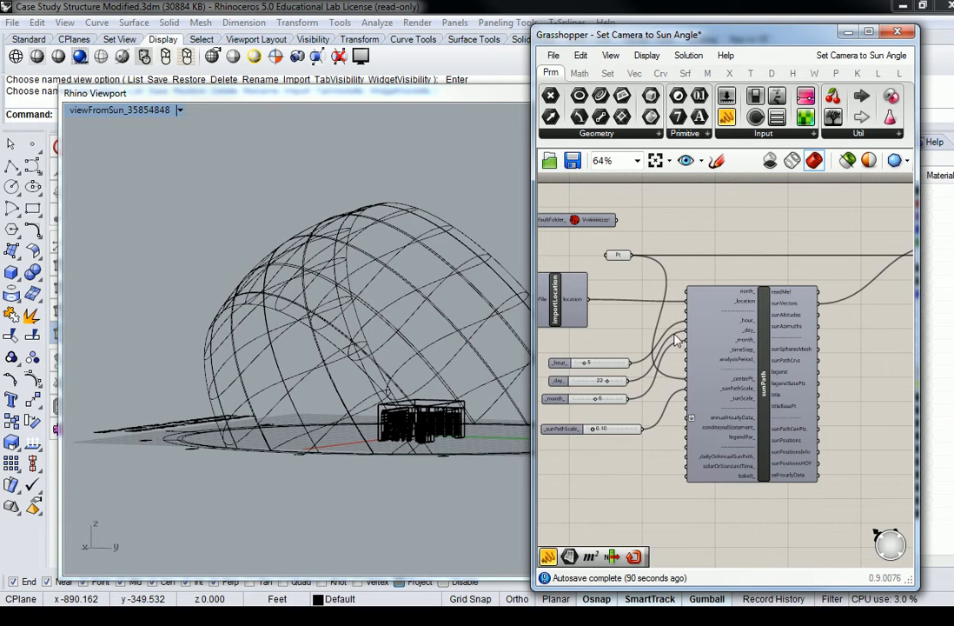
right_drag(699, 227, 737, 226)
scroll(632, 343, up, 5)
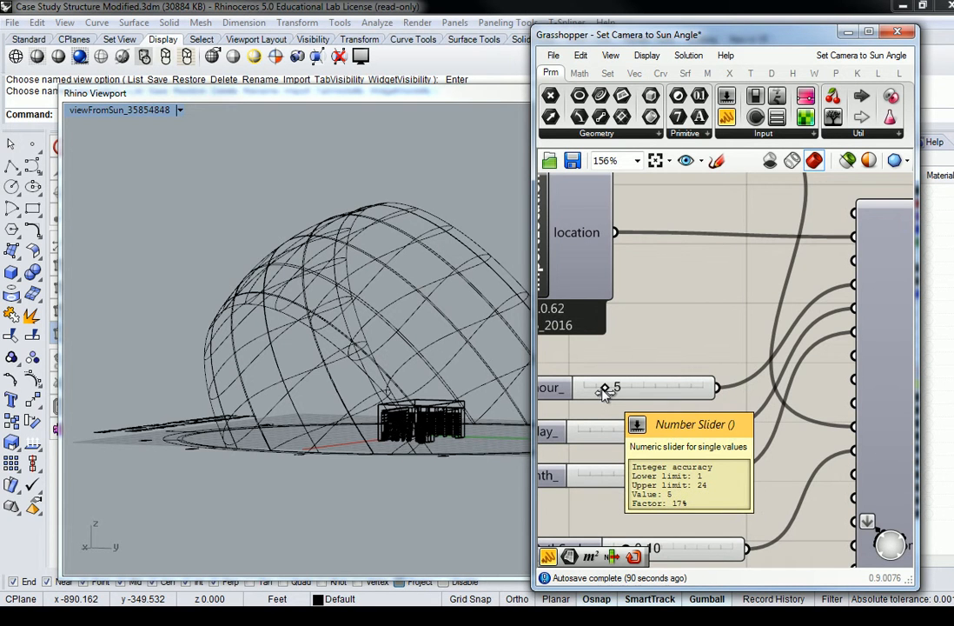
Save the view-from-sun viewport over the existing named view Summer - 30 - AM and close the named views window.
click(145, 111)
mouse_move(326, 374)
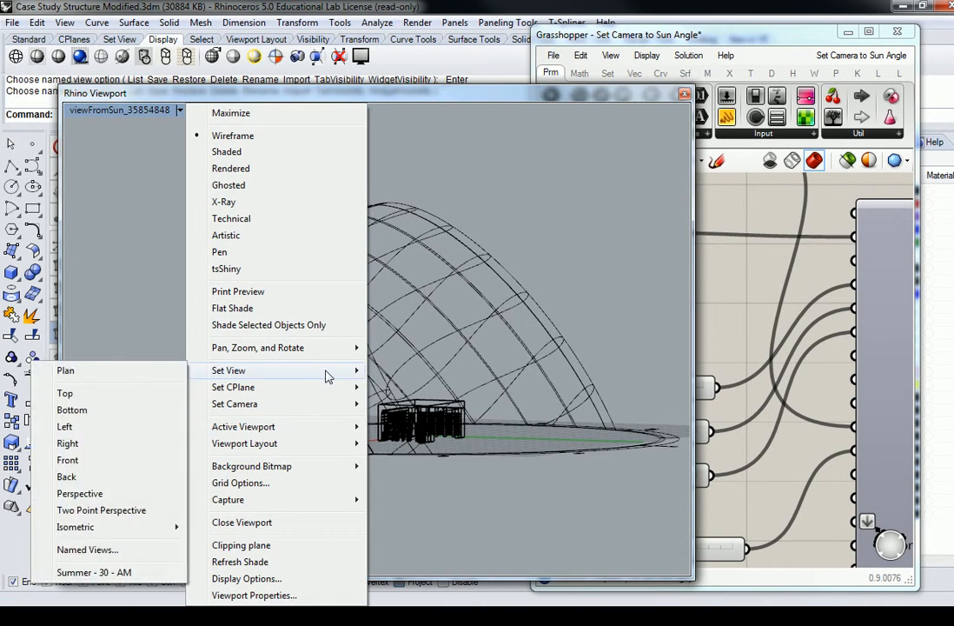
click(87, 549)
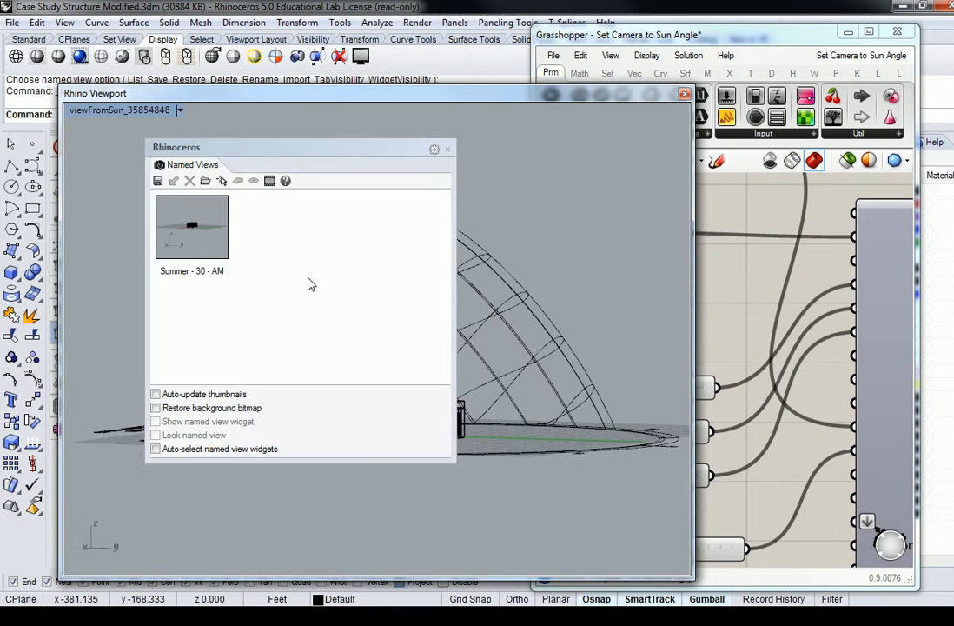
click(202, 239)
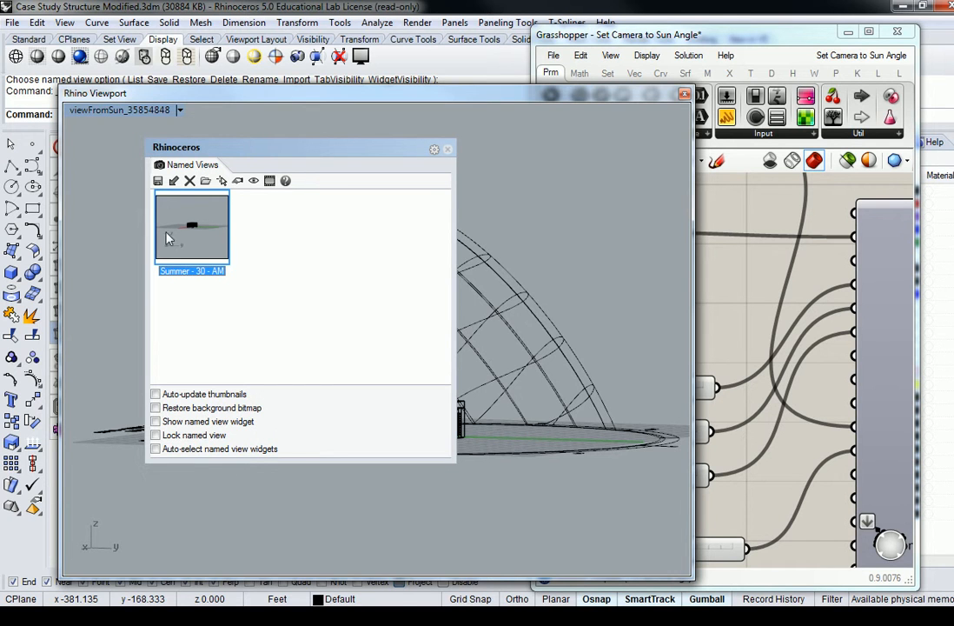
click(157, 181)
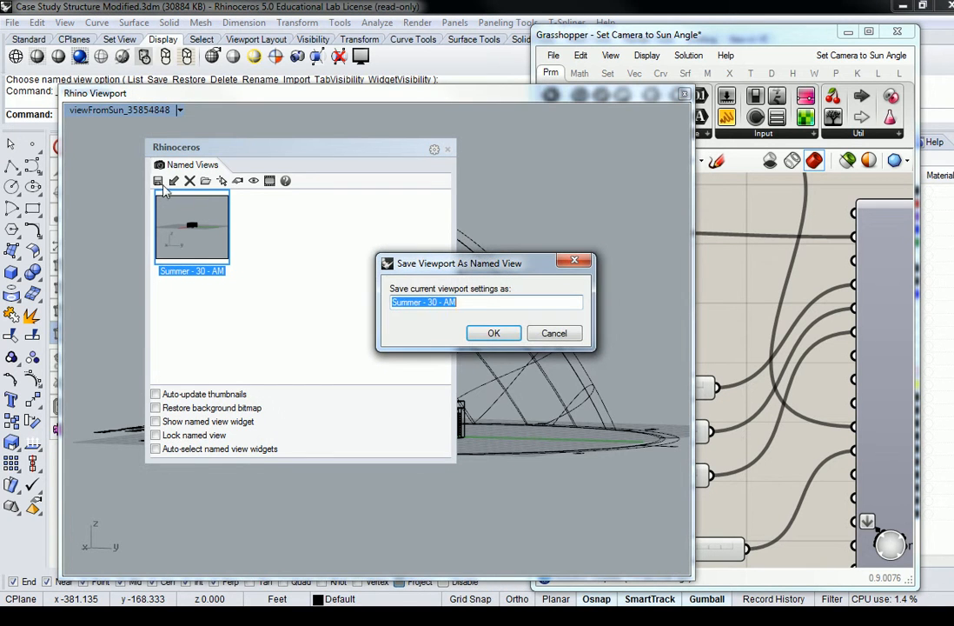
click(494, 332)
click(477, 331)
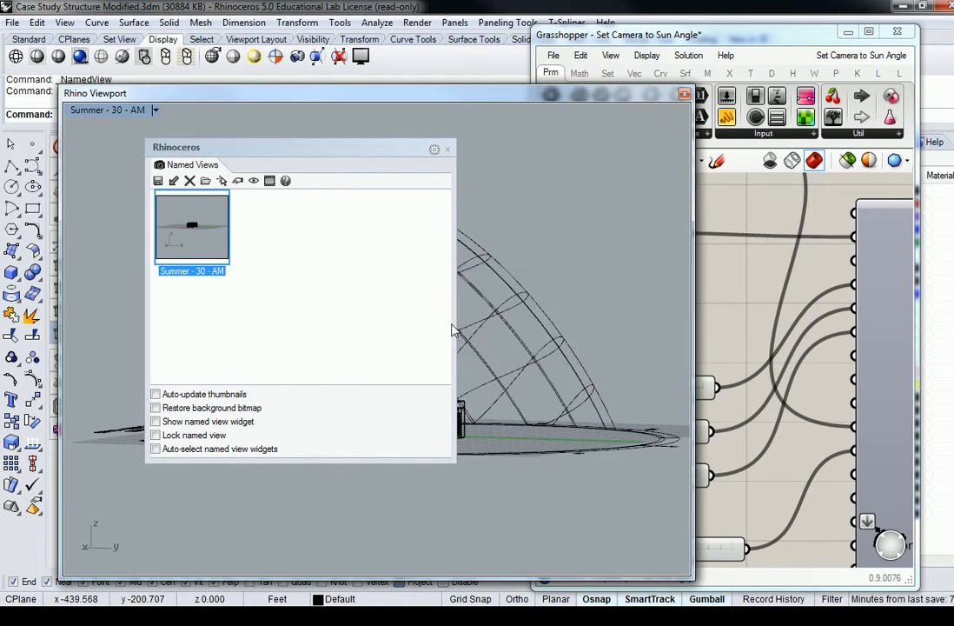
click(447, 148)
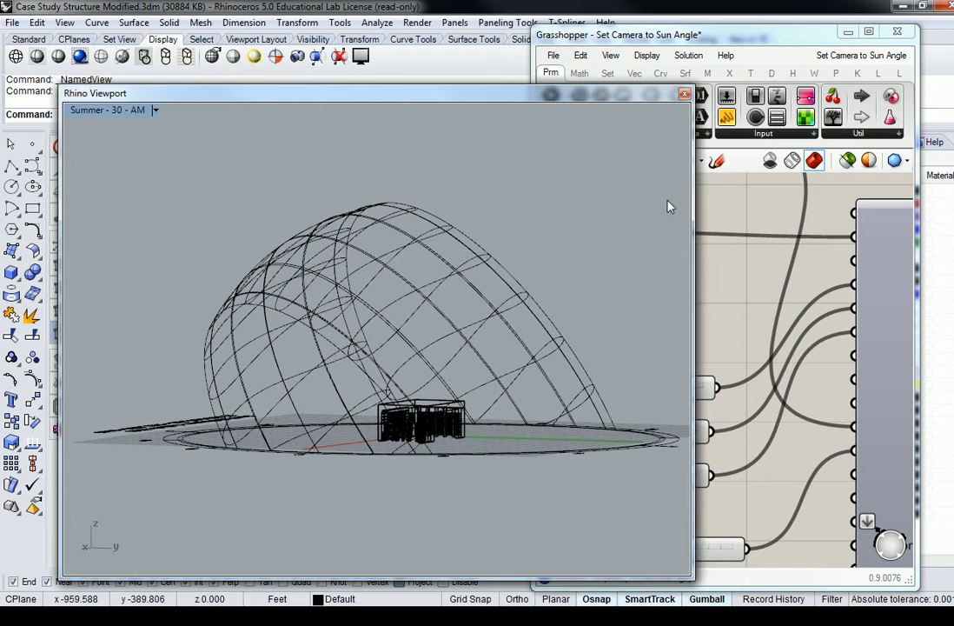
Select all geometry in the model and begin exporting it with Adobe Illustrator (*.ai) as the file type.
text(SelAll)
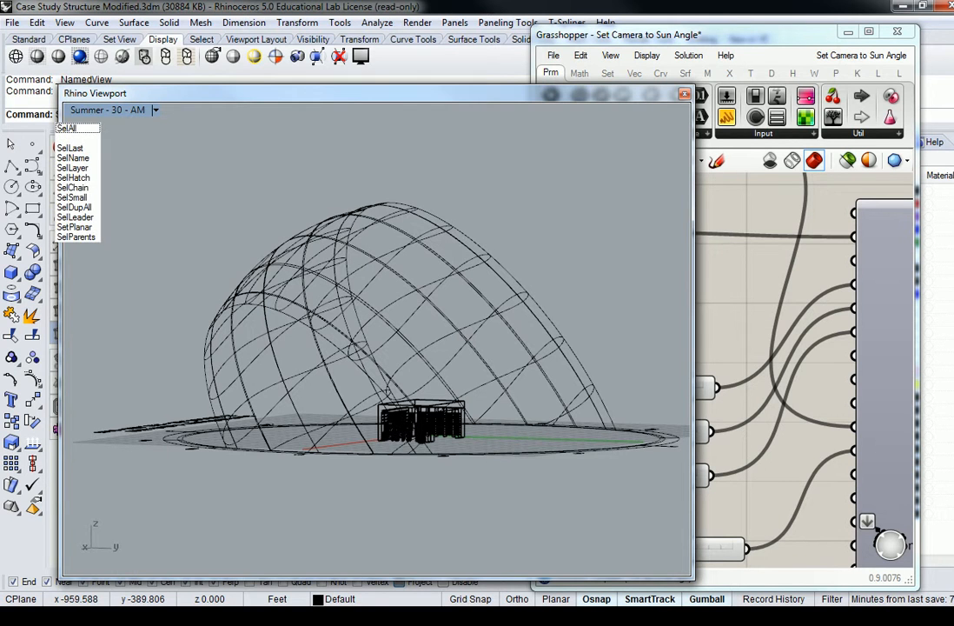
key(Return)
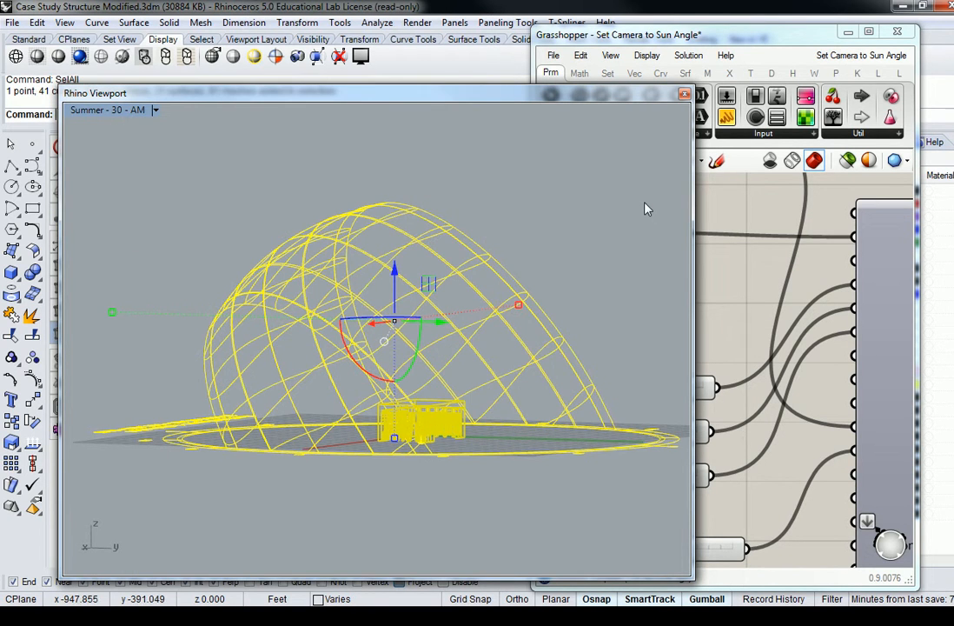
click(12, 22)
click(74, 223)
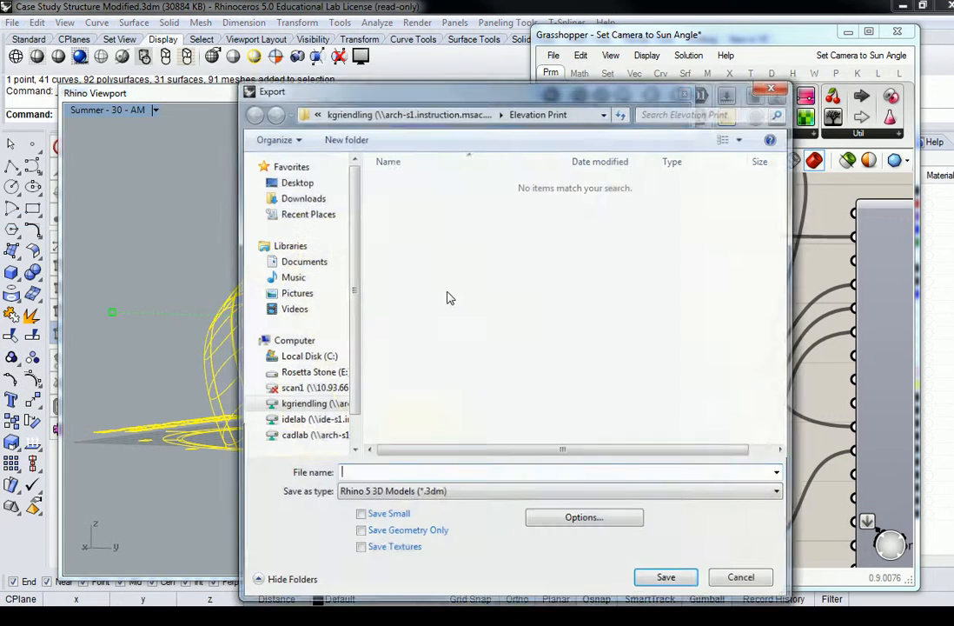
click(453, 493)
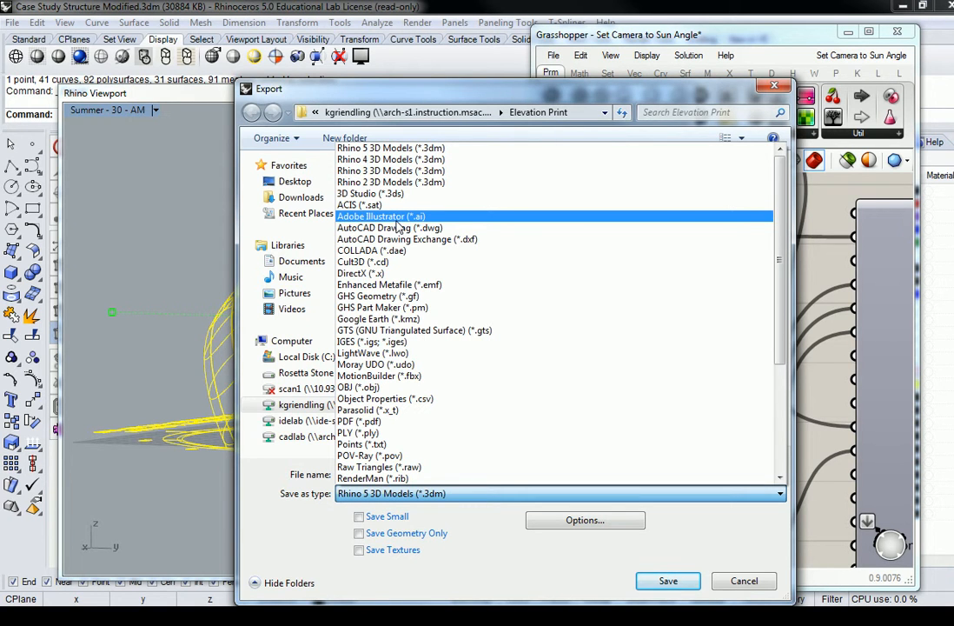
click(397, 217)
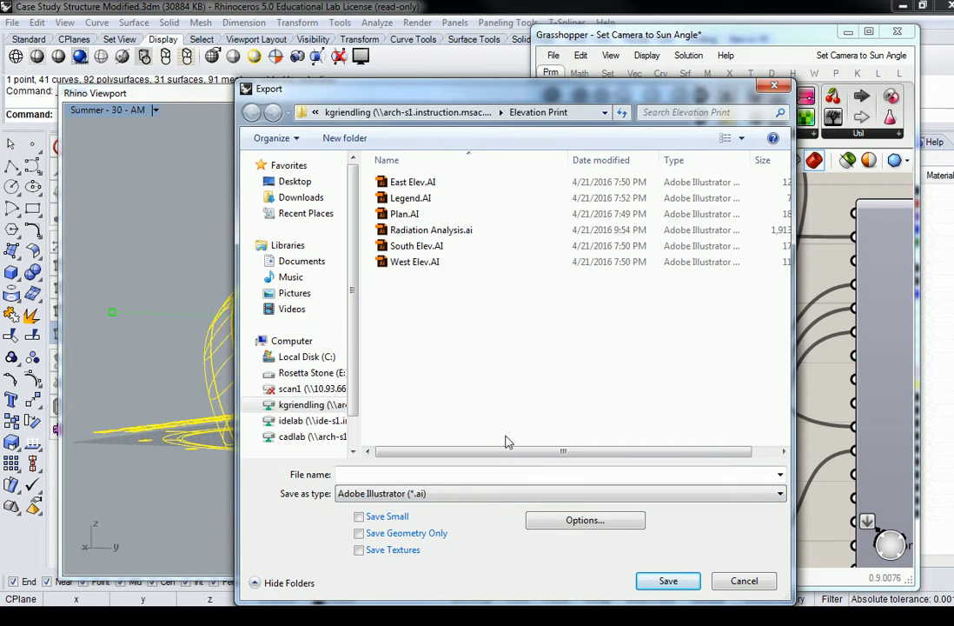
Browse the export location to the 16 SP - Arch 222 folder on the cadlab network drive.
drag(511, 125, 511, 121)
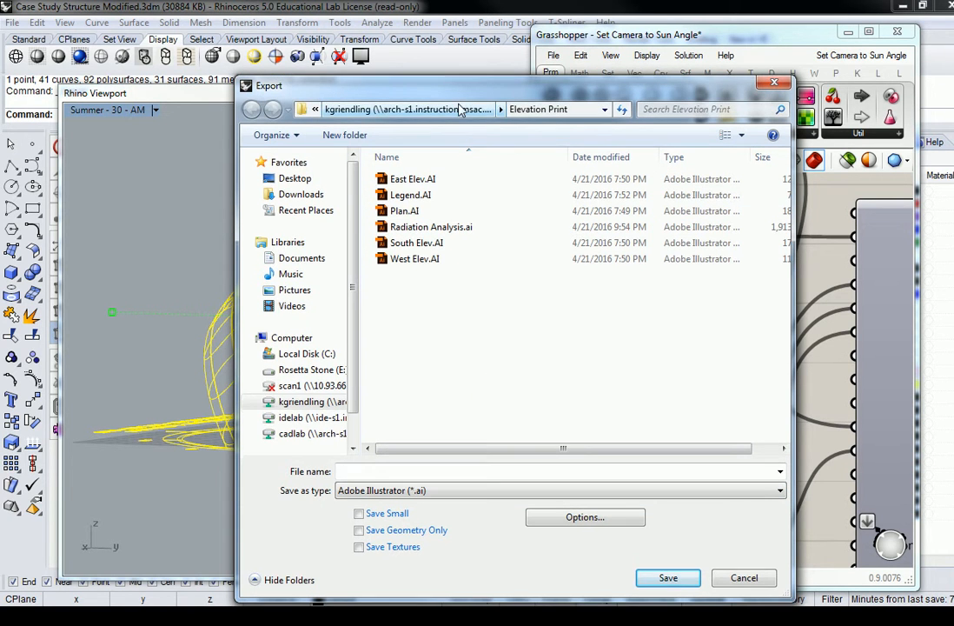
click(312, 433)
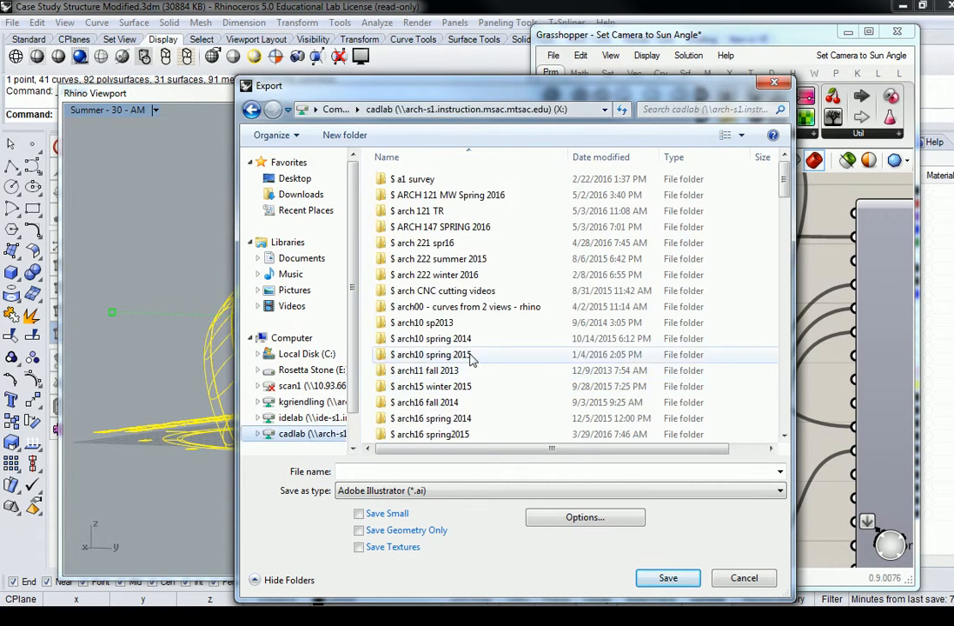
click(696, 226)
key(k)
click(437, 191)
double_click(436, 191)
double_click(429, 236)
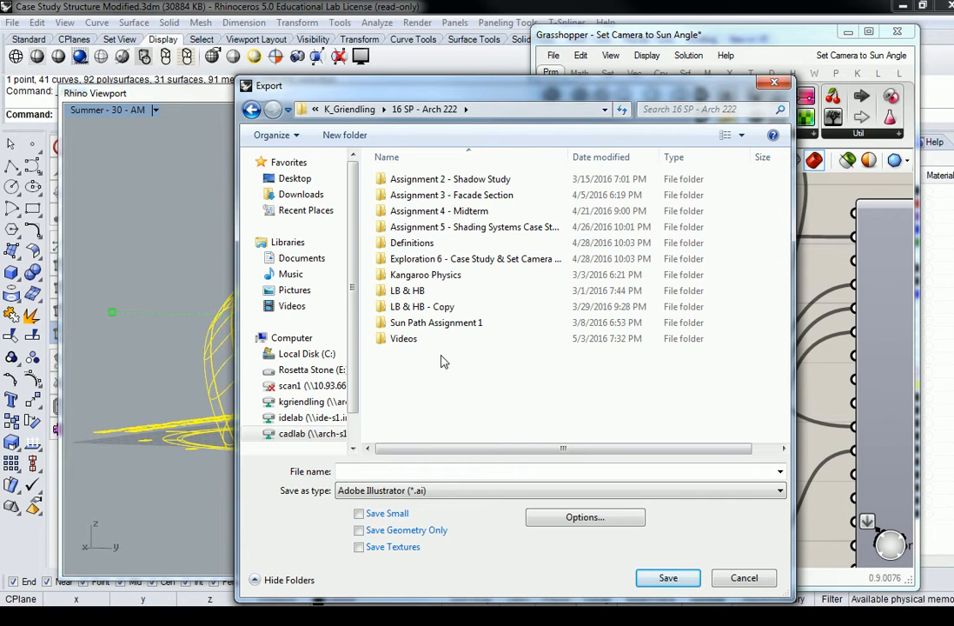
Create a folder named Assignment 7 - Trial of Sun Paths inside 16 SP - Arch 222 and open it.
right_click(428, 388)
mouse_move(405, 510)
click(187, 326)
text(Assignment )
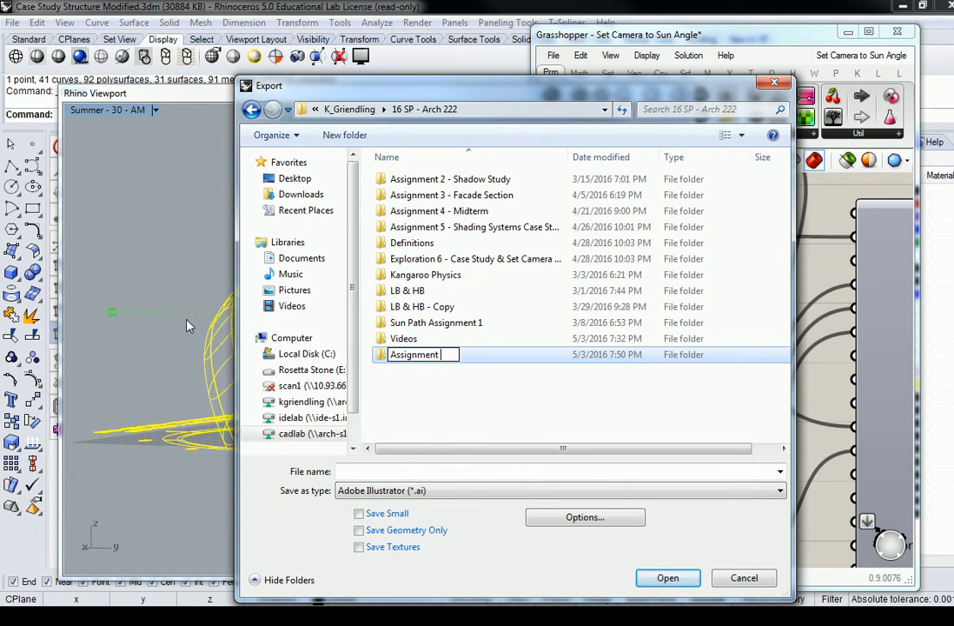
text(7 - Trial of Sun Paths)
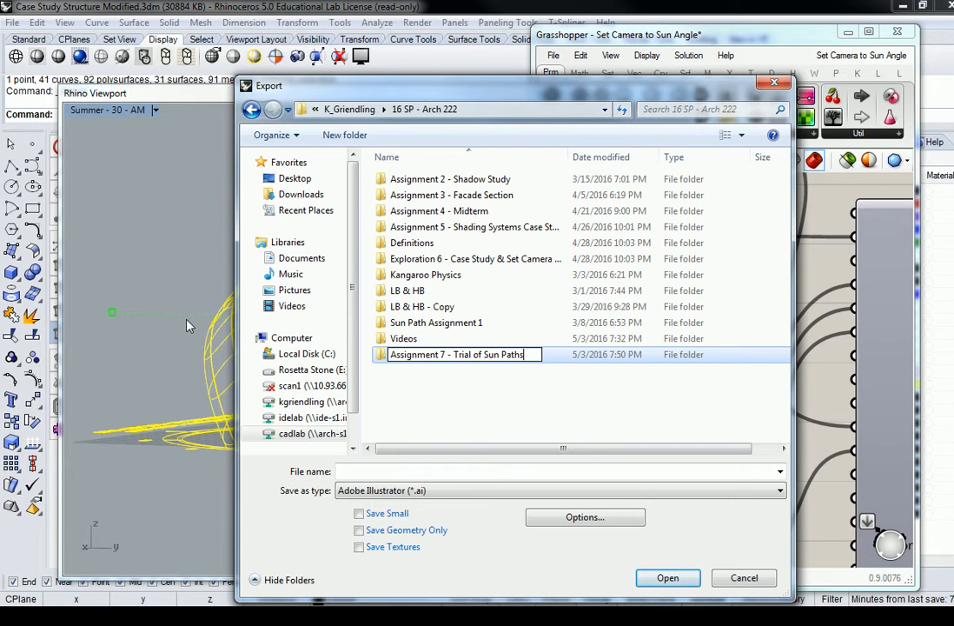
click(482, 389)
click(436, 358)
double_click(436, 358)
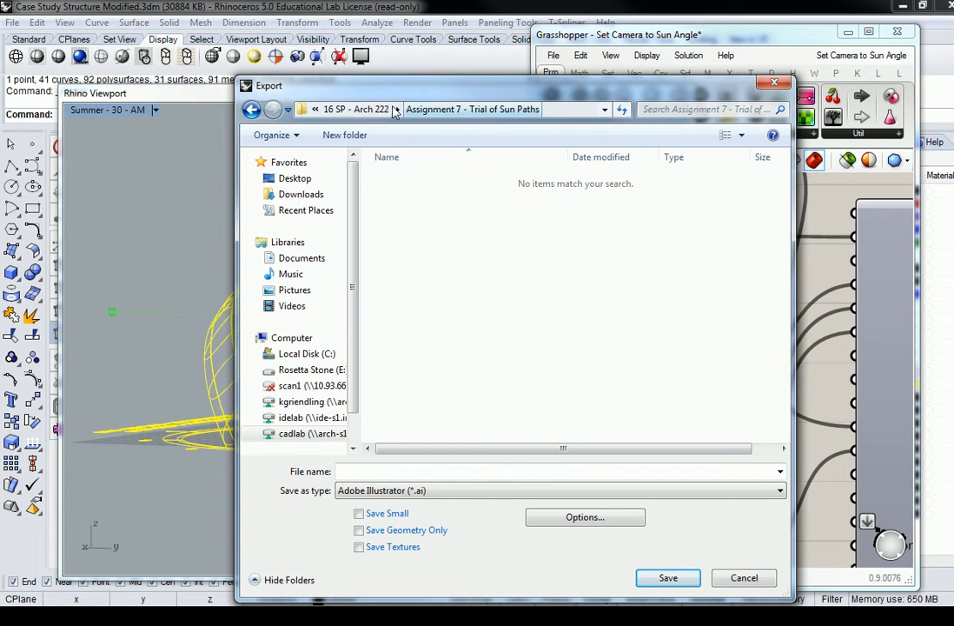
Go back to 16 SP - Arch 222 and rename the new folder Tutorial Expoloration 7 - Trial of Sun Paths.
click(352, 109)
click(438, 247)
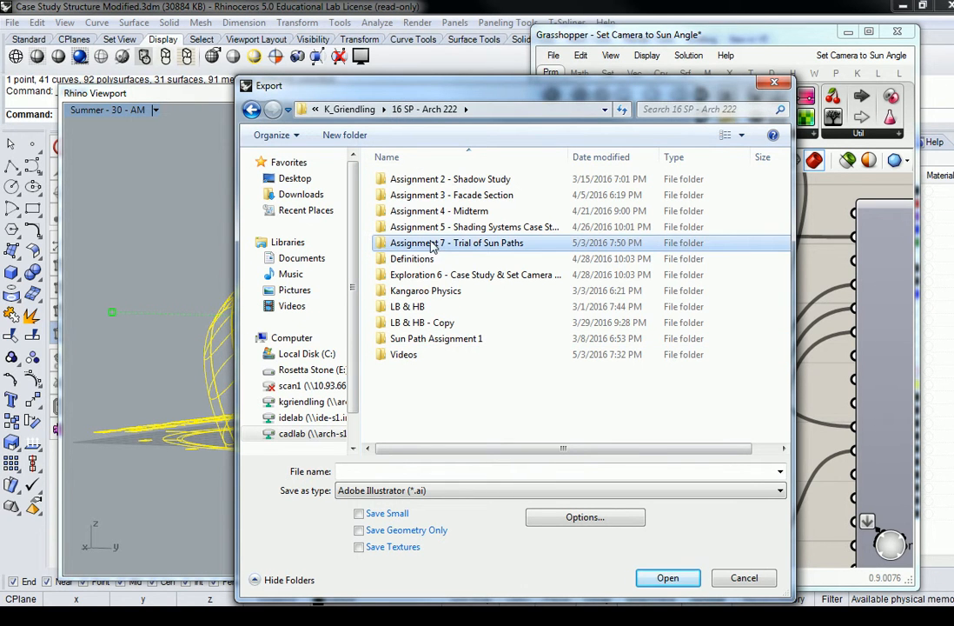
click(440, 247)
drag(440, 244, 388, 247)
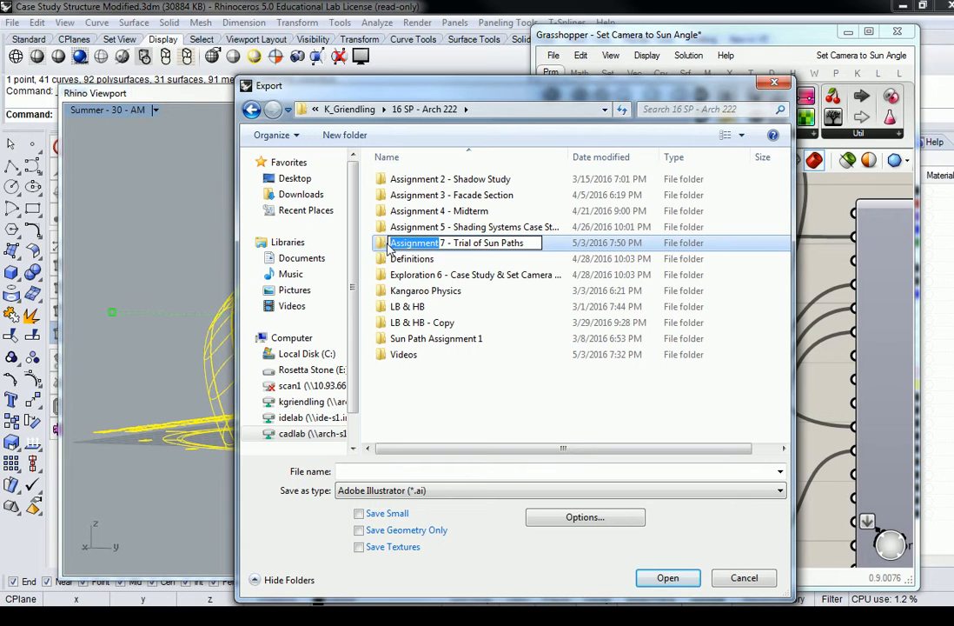
text(Tutorial Ex)
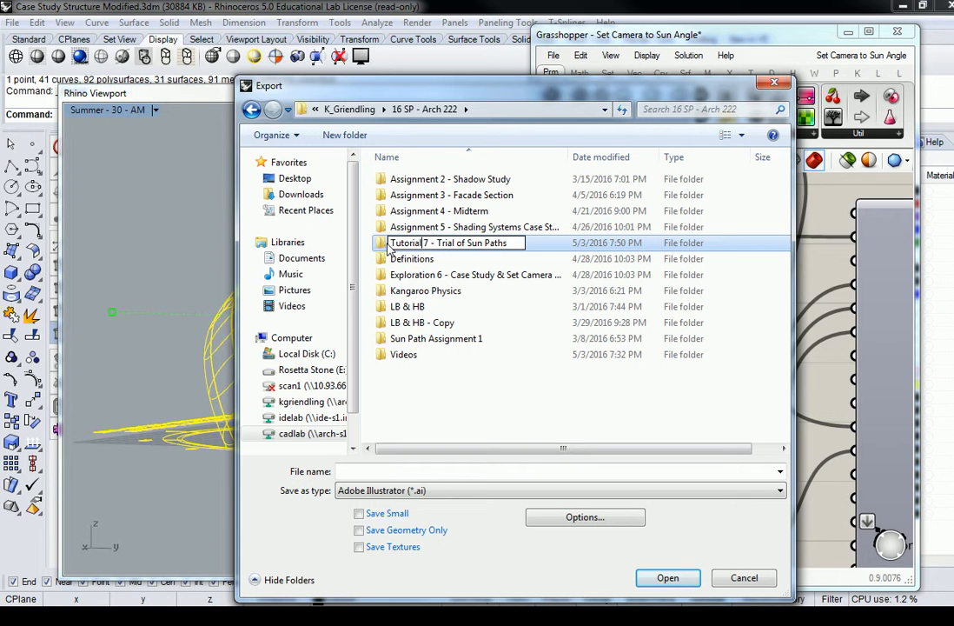
text(ploration)
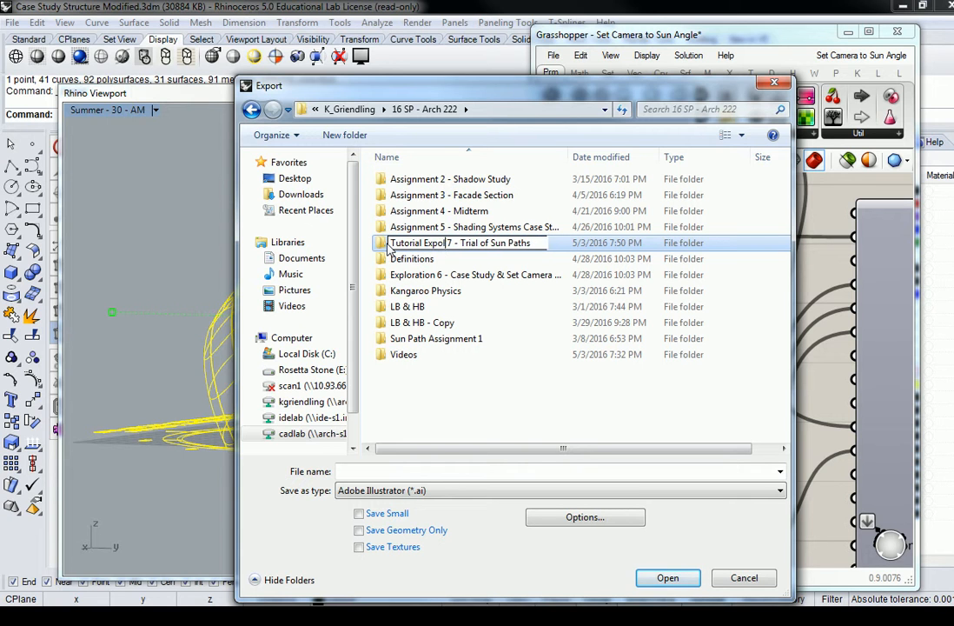
key(Return)
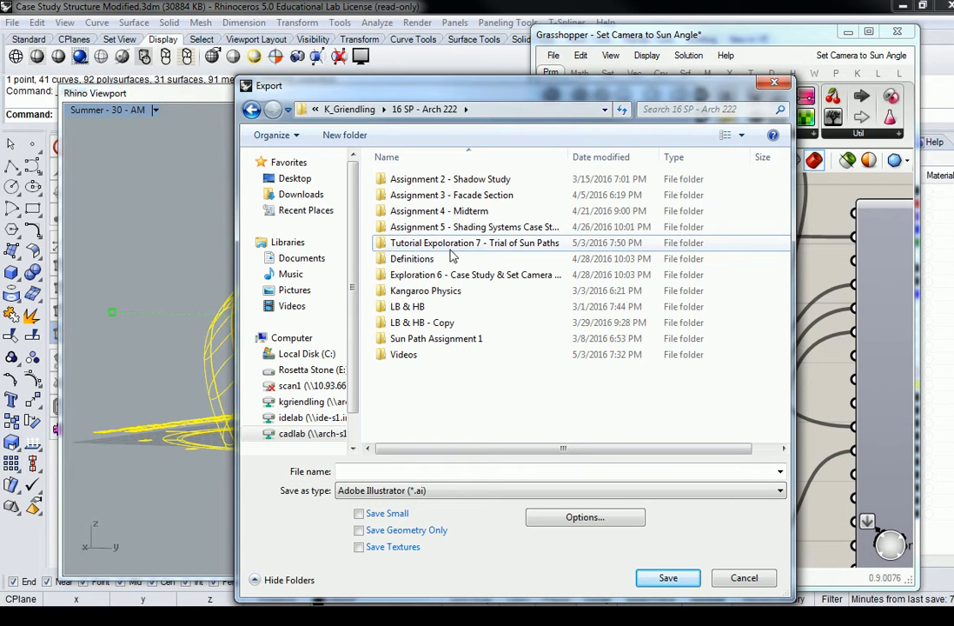
Export the selection into the renamed folder as an Illustrator file named Sun Path.
double_click(447, 246)
right_click(439, 250)
click(474, 297)
click(426, 471)
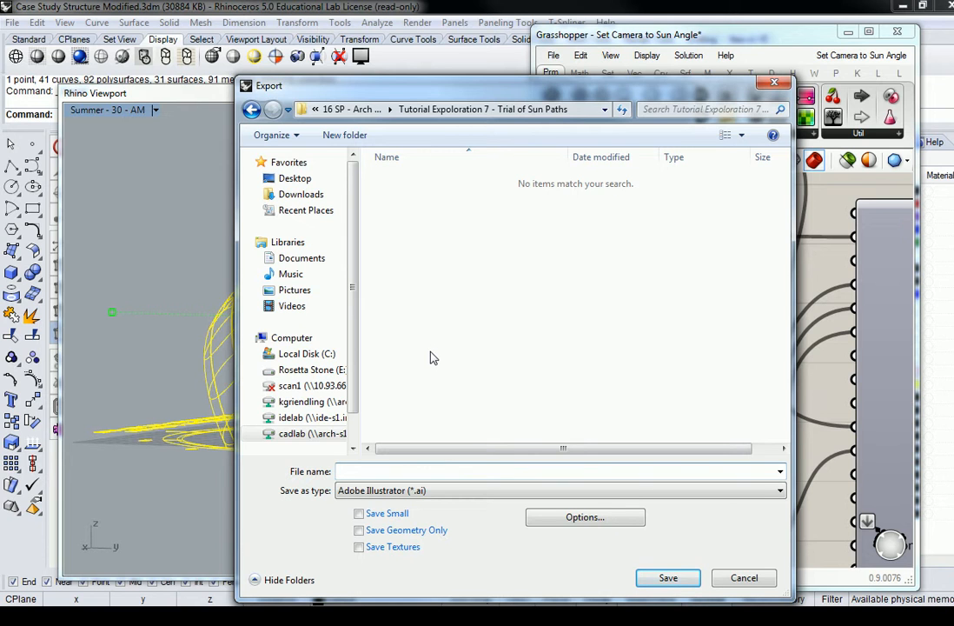
text(Sun Path)
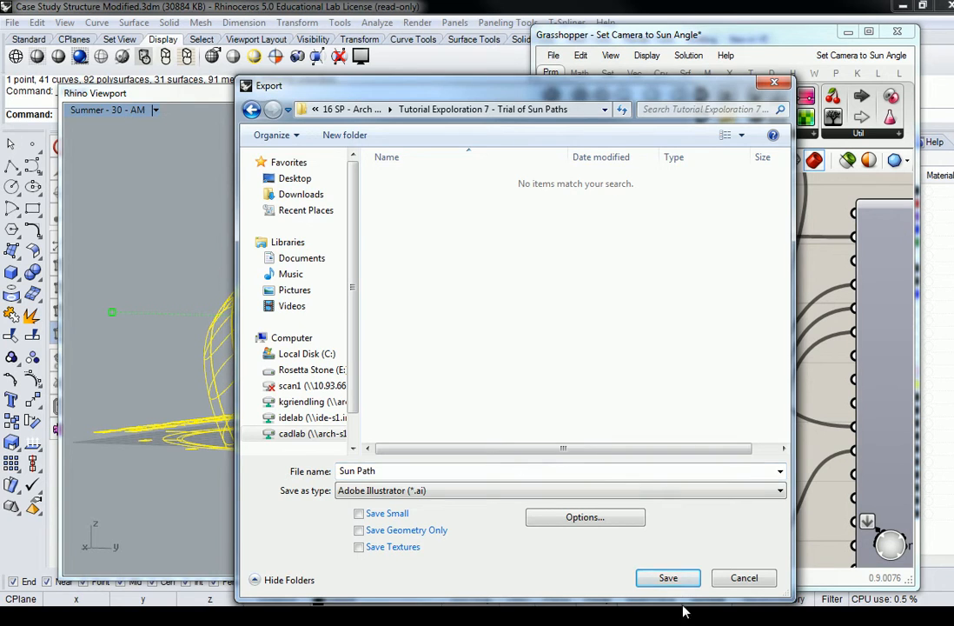
click(668, 578)
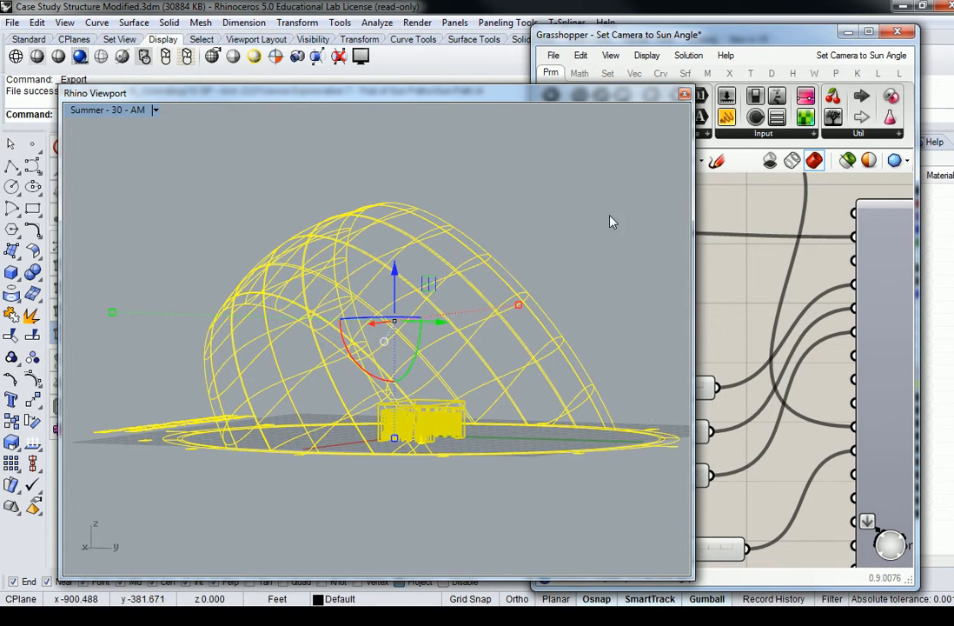
Return to the Grasshopper definition and set the hour slider to 7.
click(842, 318)
scroll(687, 277, down, 3)
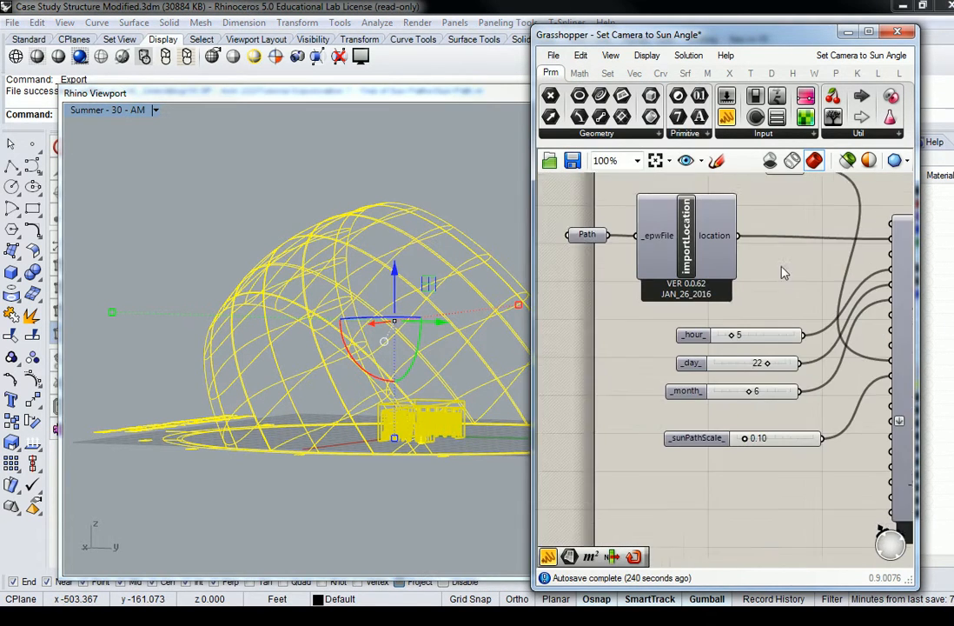
scroll(709, 306, up, 2)
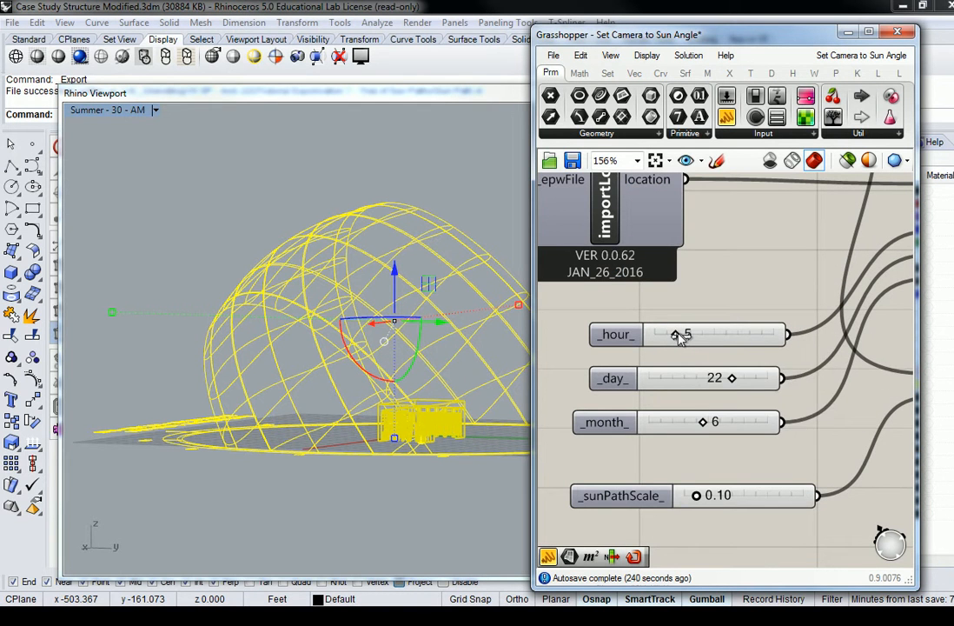
drag(679, 338, 689, 336)
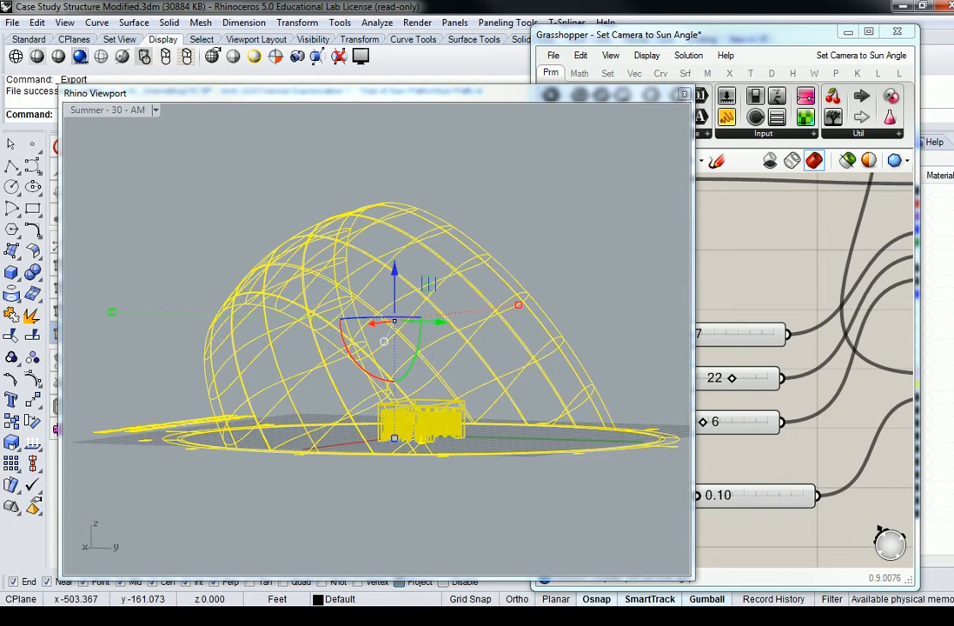
Close the floating Summer - 30 - AM viewport and reposition the new viewFromSun viewport clear of the Grasshopper sliders.
drag(654, 215, 418, 128)
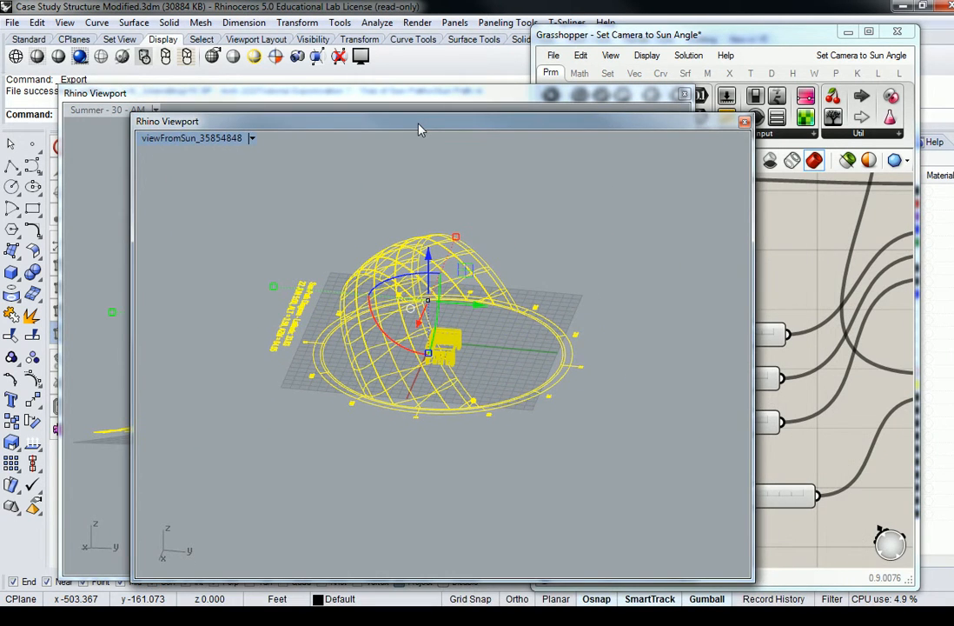
click(205, 93)
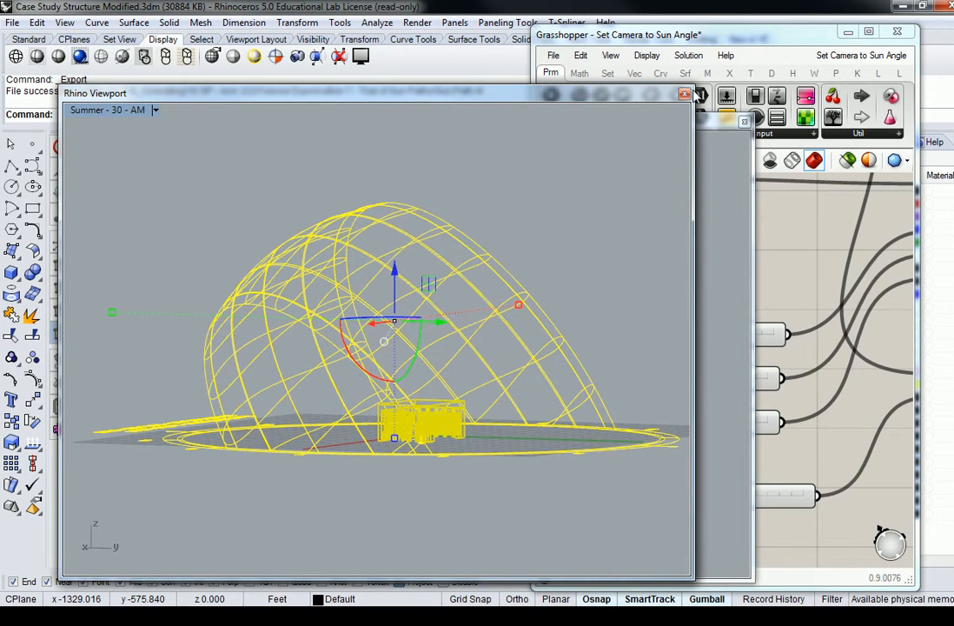
click(684, 94)
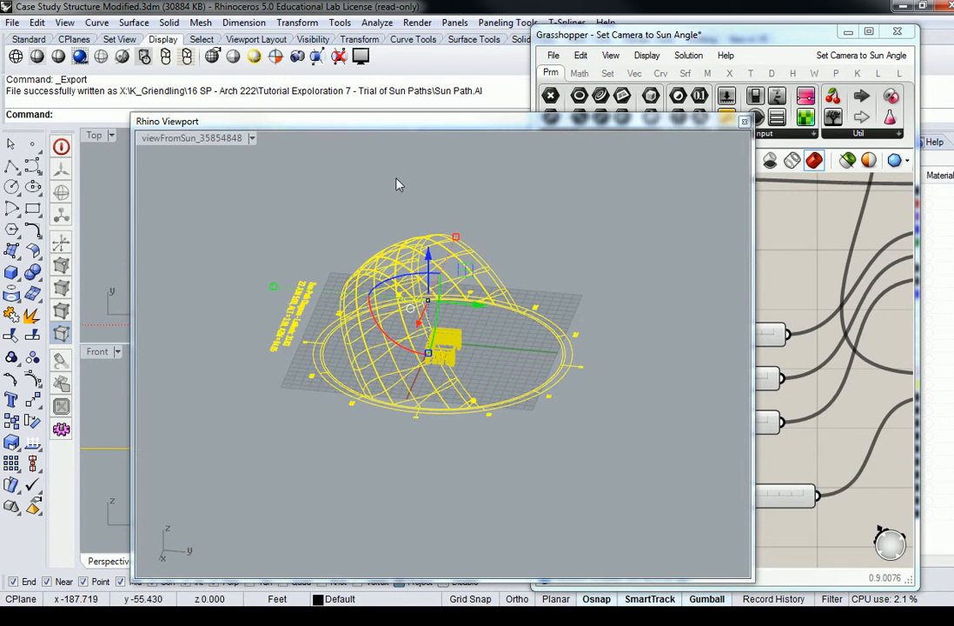
drag(249, 121, 170, 79)
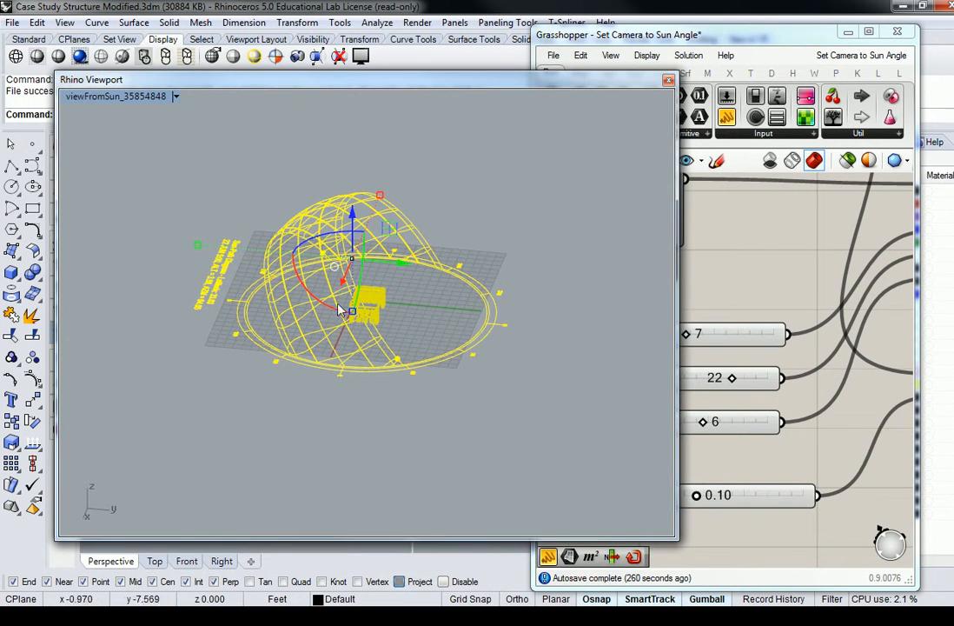
Frame the sun path diagram larger in the viewFromSun viewport and select the whole diagram together with the structure.
click(502, 239)
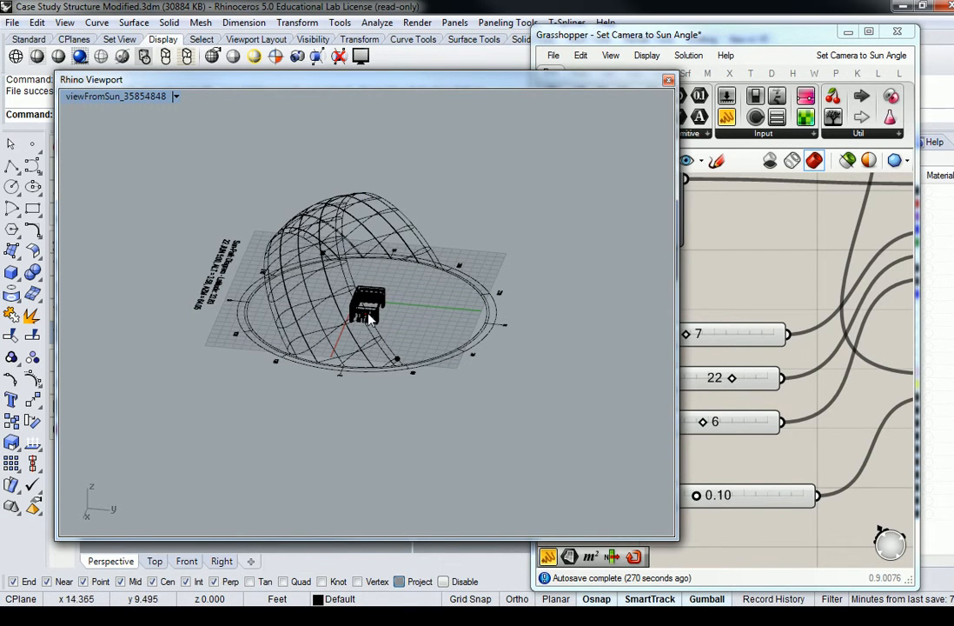
scroll(364, 303, up, 3)
scroll(373, 314, down, 1)
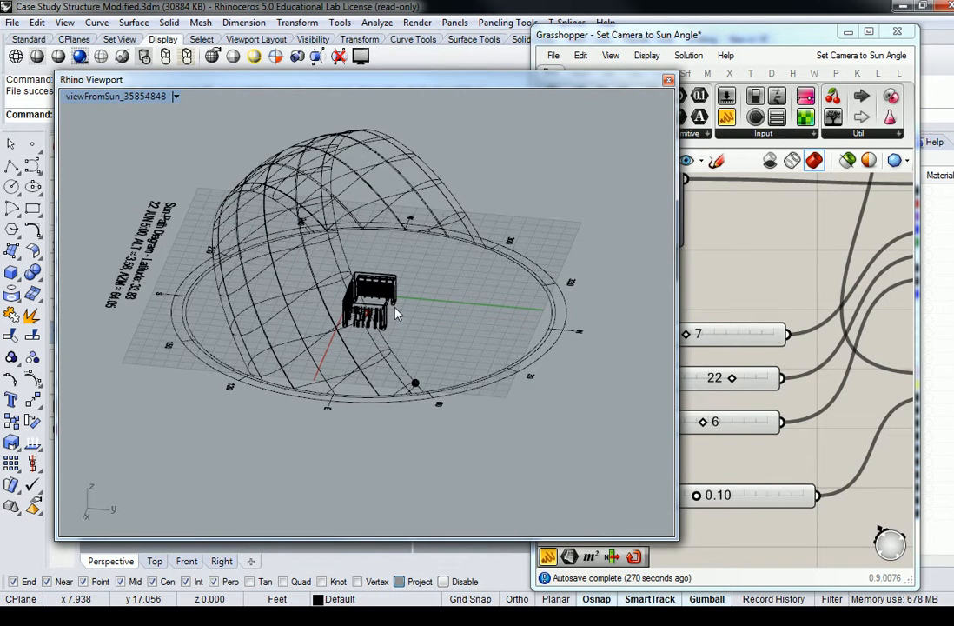
drag(641, 106, 493, 189)
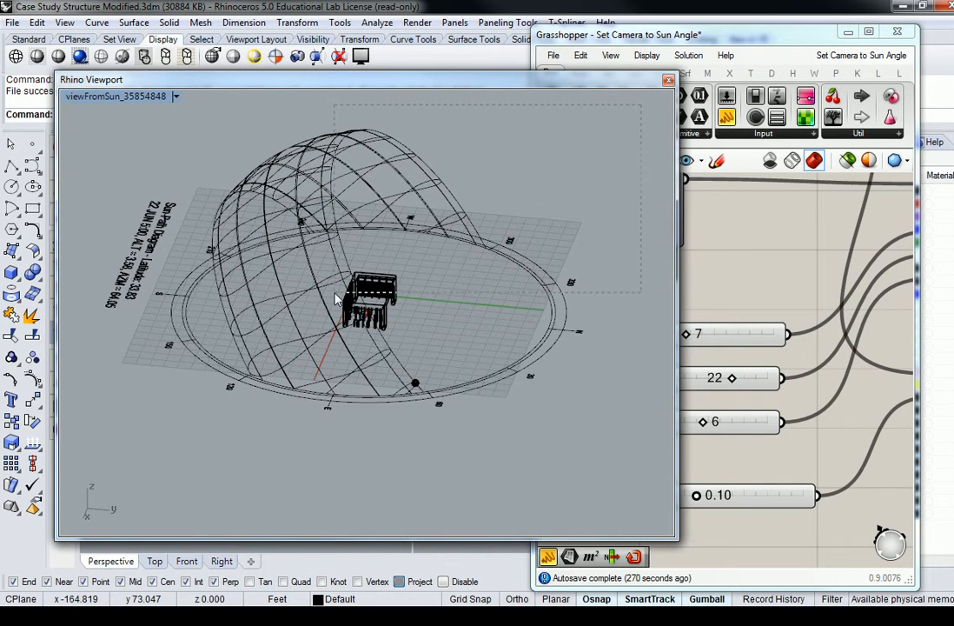
drag(74, 451, 74, 451)
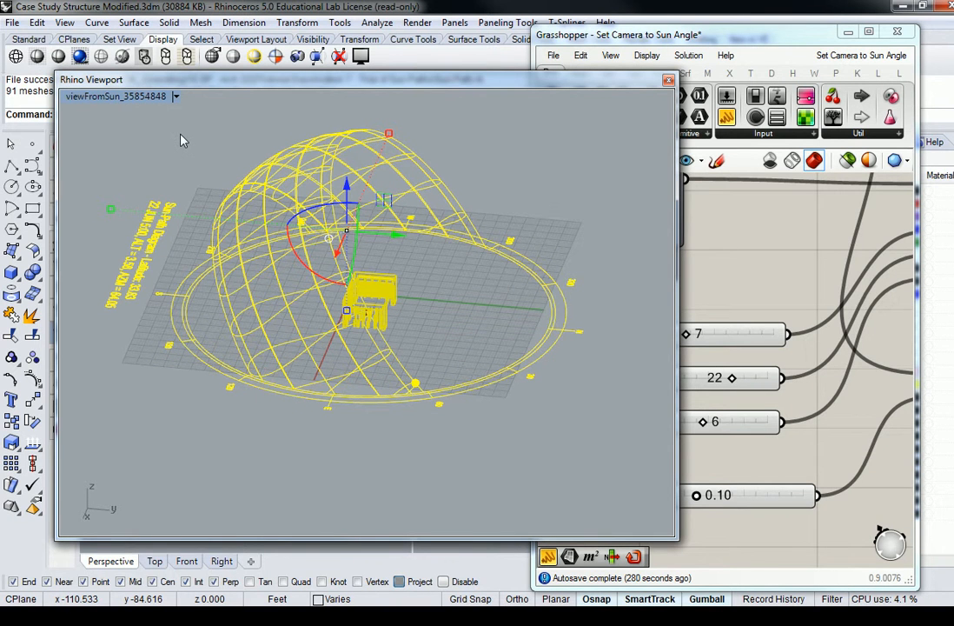
text(ex)
key(Escape)
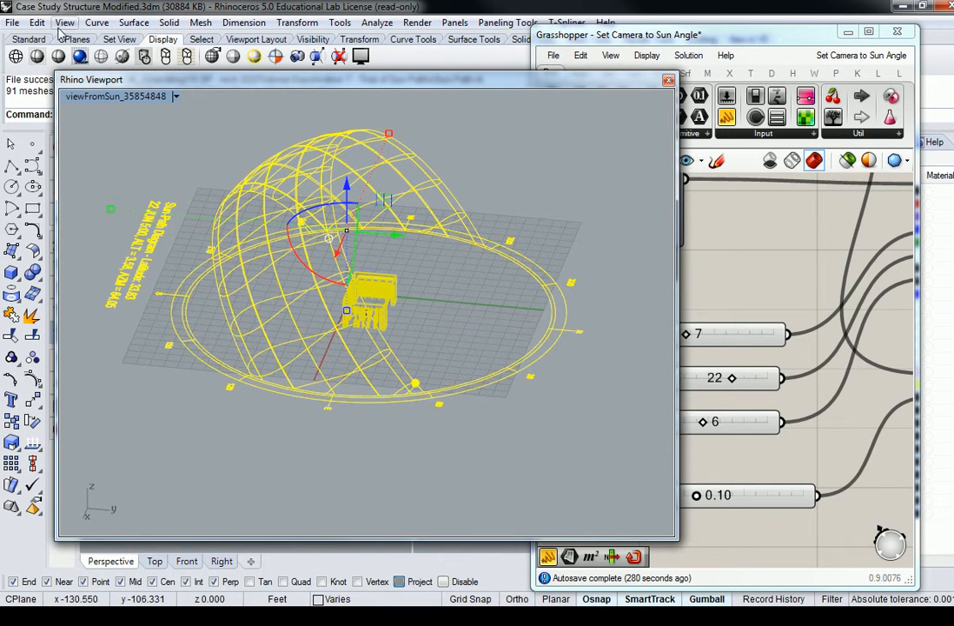
click(13, 23)
click(81, 236)
click(52, 279)
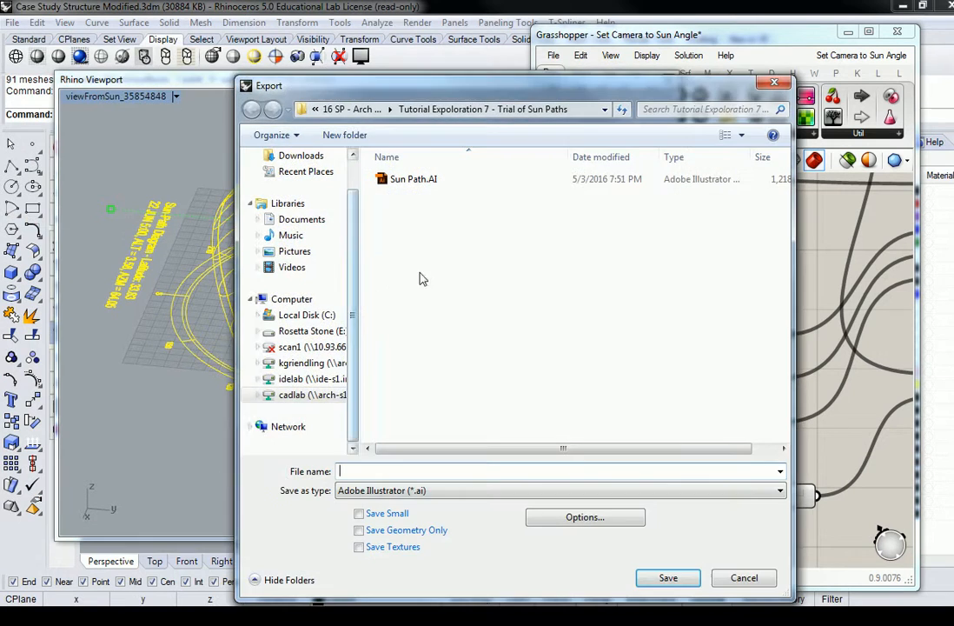
key(Escape)
Save the viewFromSun viewport as a named view called Summer - 2 Hrs - AM and clear the object selection.
right_click(116, 93)
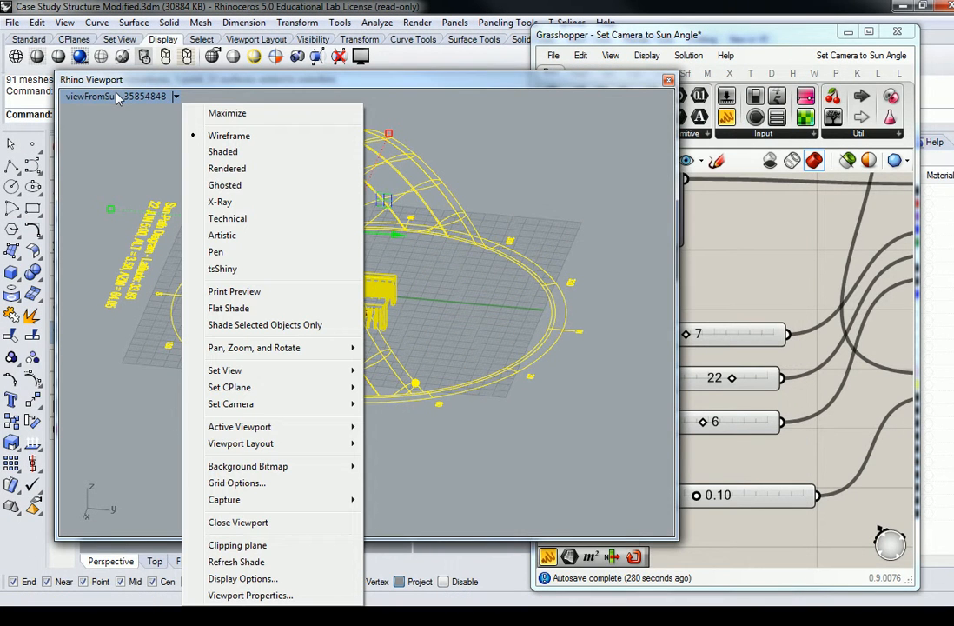
mouse_move(333, 372)
click(100, 551)
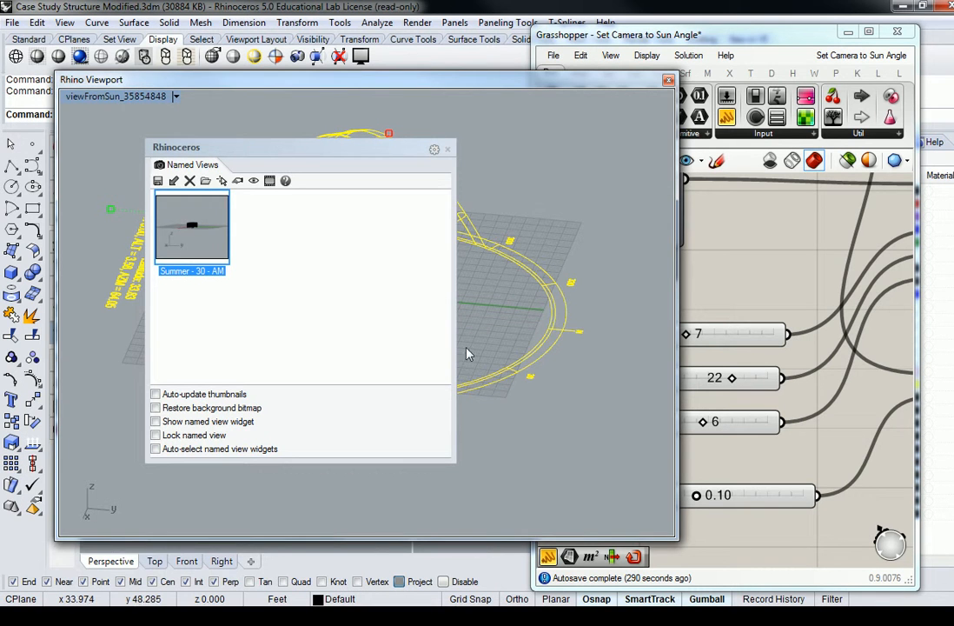
click(157, 180)
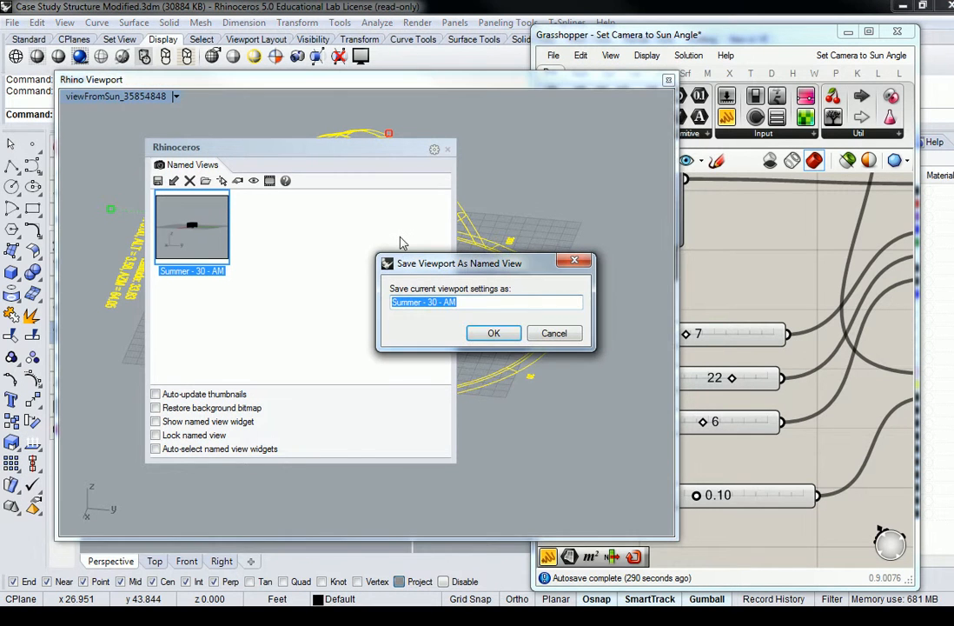
key(Left)
key(Left)
key(Left)
key(Left)
key(Left)
key(BackSpace)
key(BackSpace)
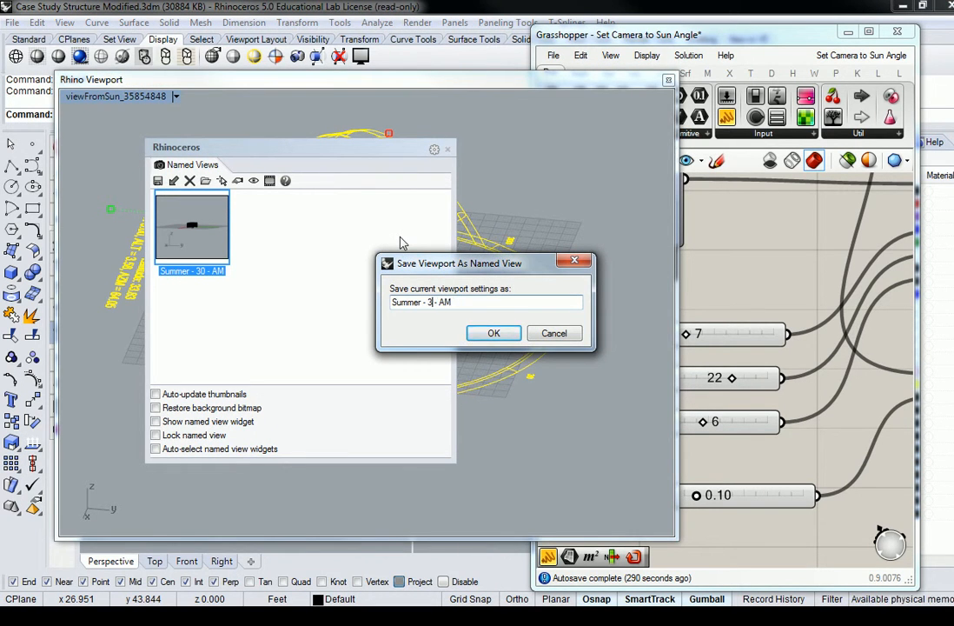
text(2 Hrs)
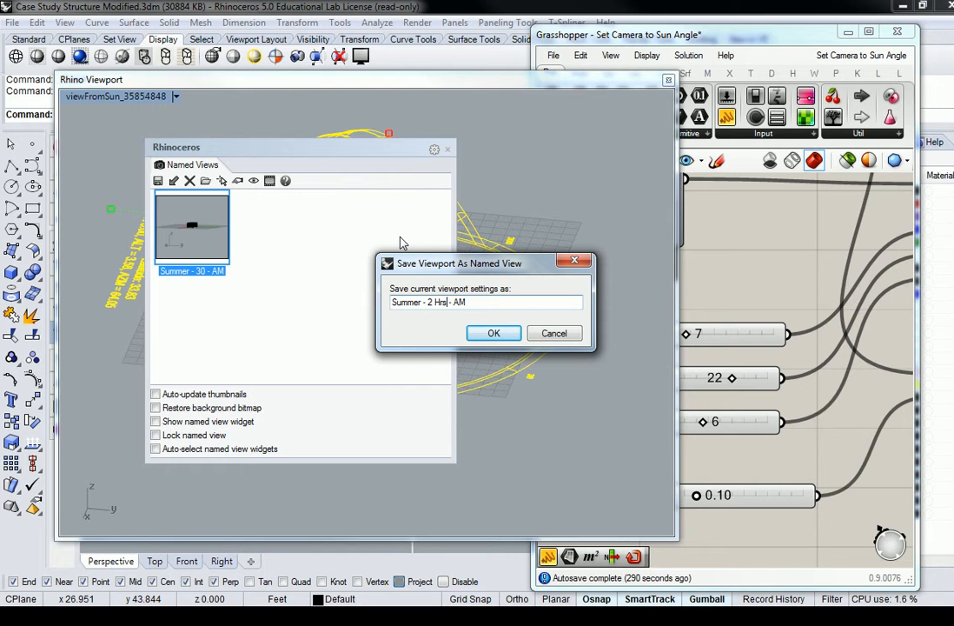
click(492, 332)
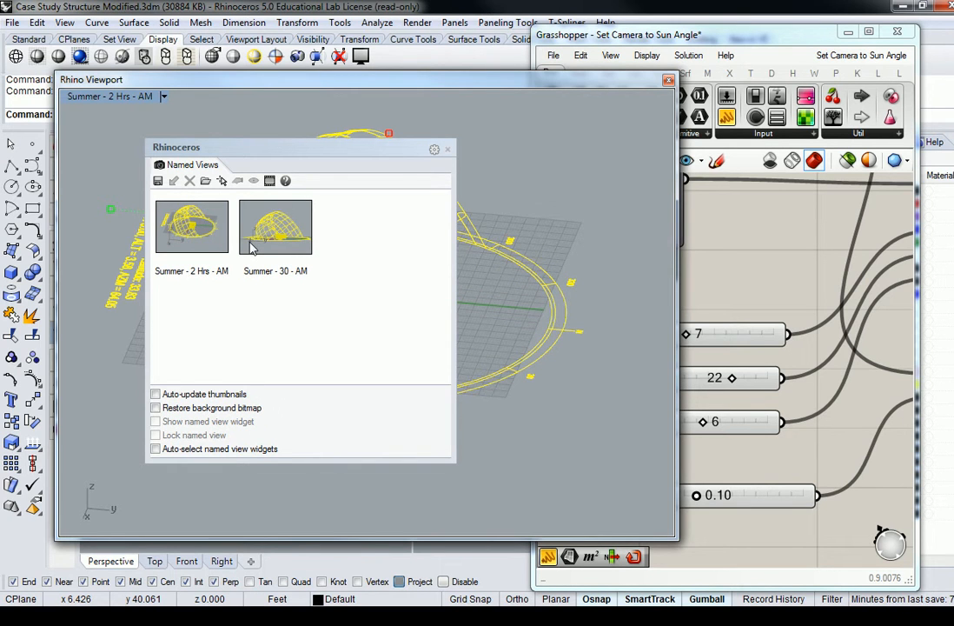
click(575, 193)
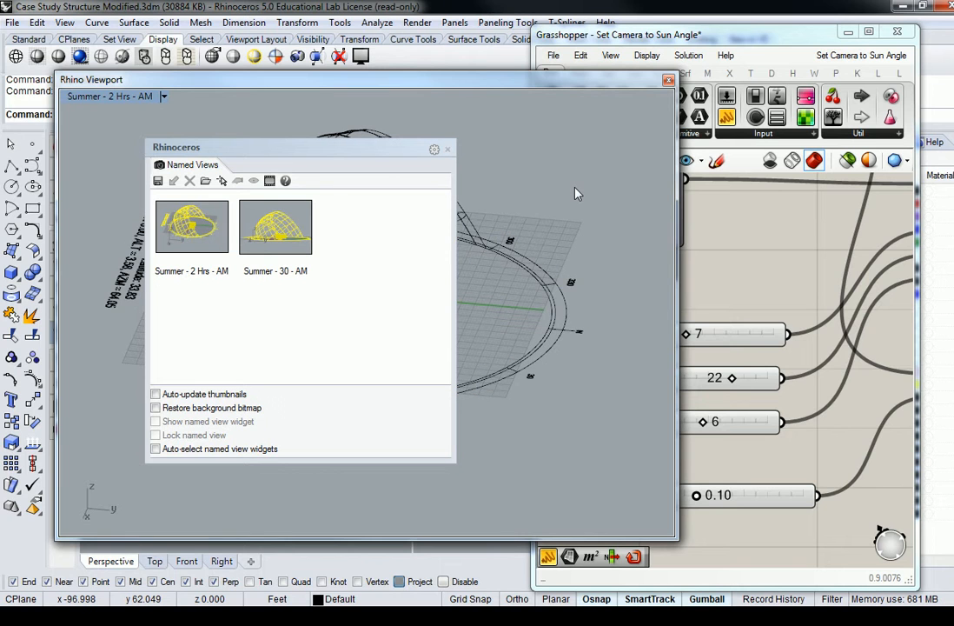